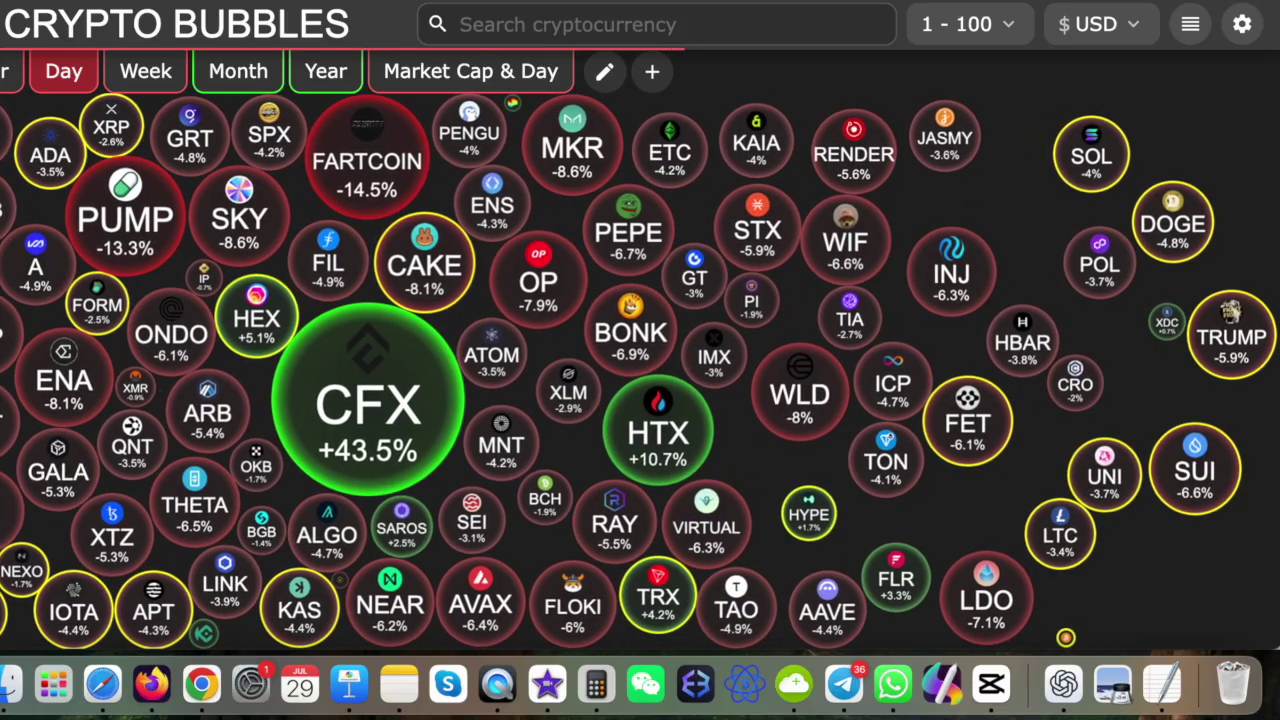
- Open the Crypto Bubbles search list to look over the top coins
left_click(483, 22)
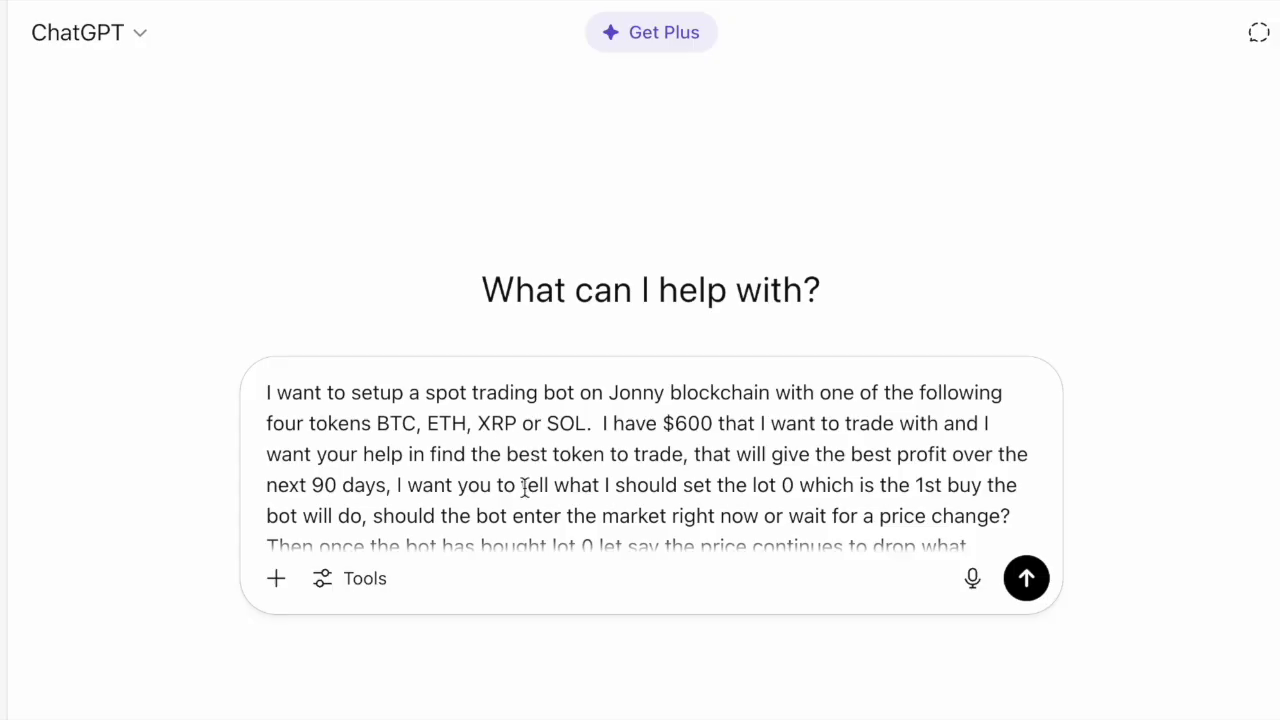
- Edit the draft: delete 'bots', add '(lot 1)' after '2nd lot', comma after 'had bought'
scroll(524, 487, "down", 2)
scroll(524, 487, "down", 3)
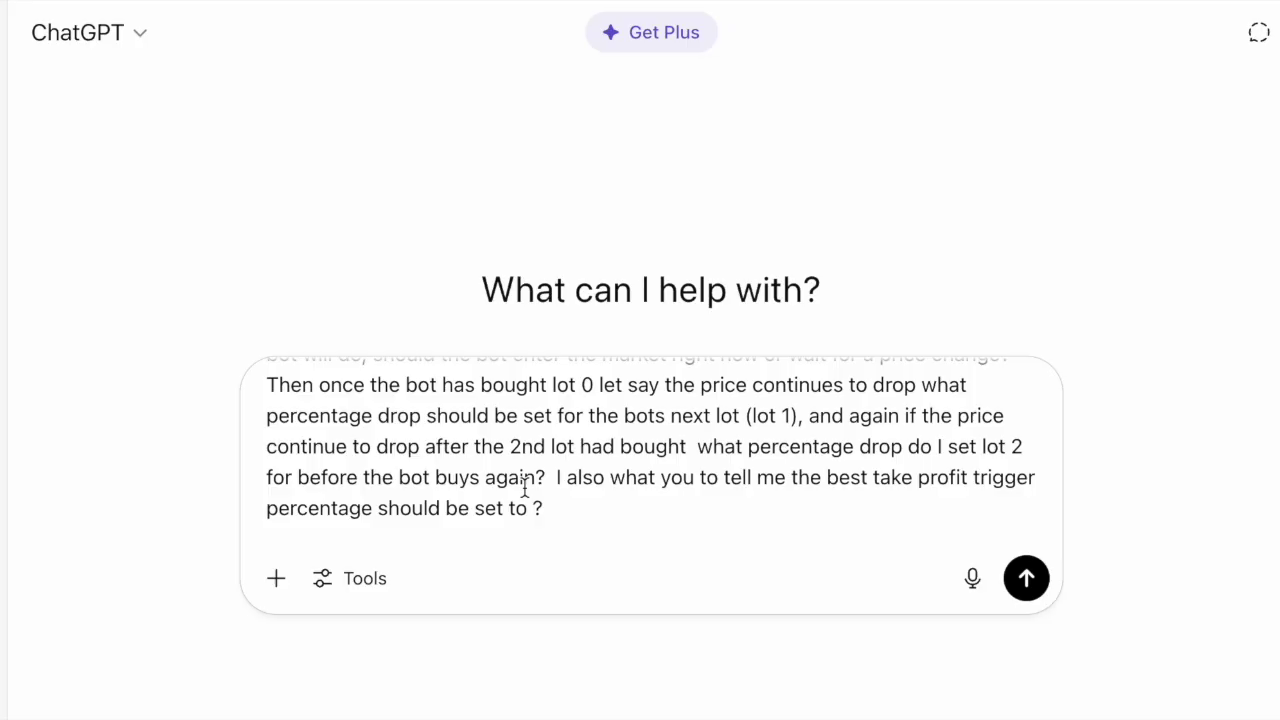
key("BackSpace")
key("BackSpace")
key("BackSpace")
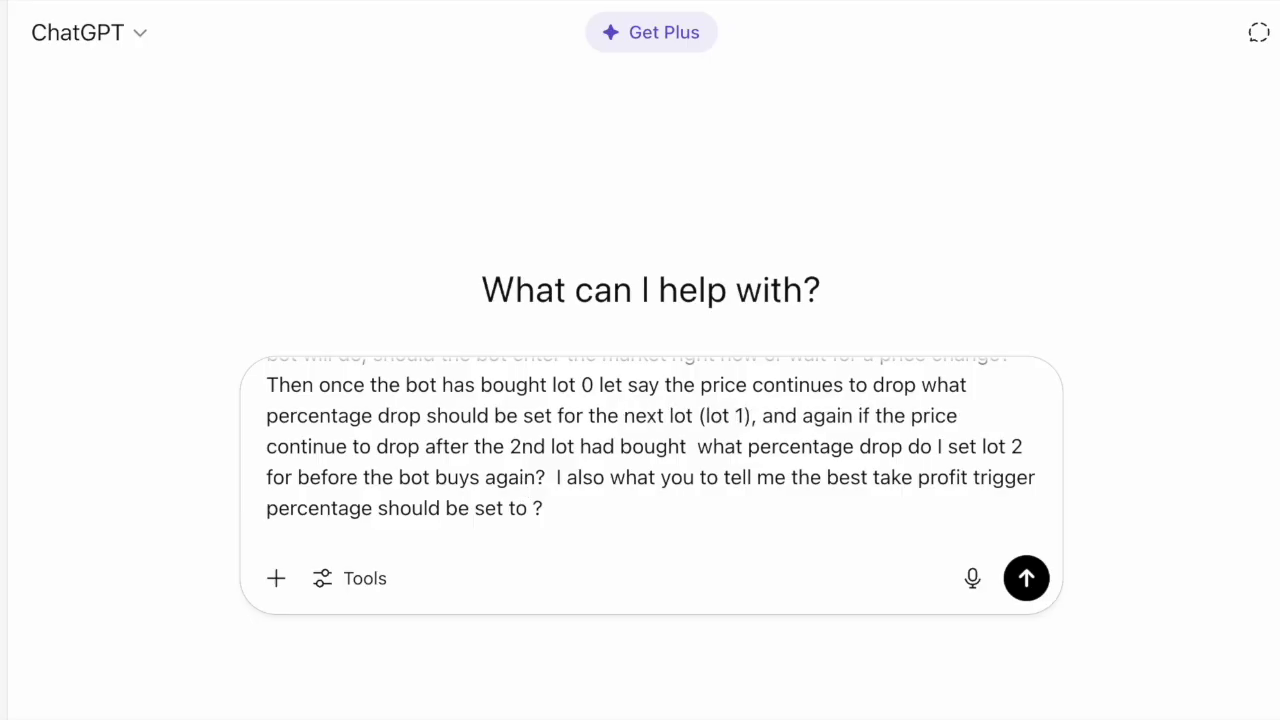
left_click(575, 446)
type("(lot 1)")
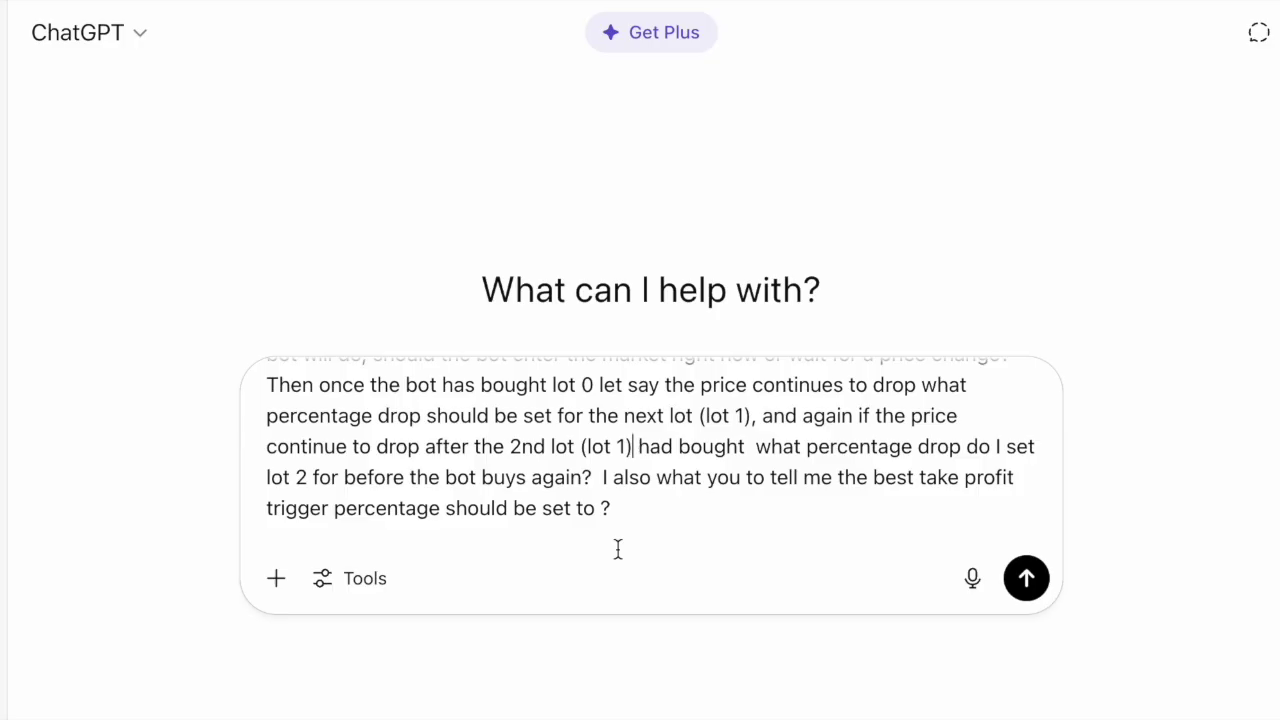
key("ctrl+Right")
key("ctrl+Right")
type(",")
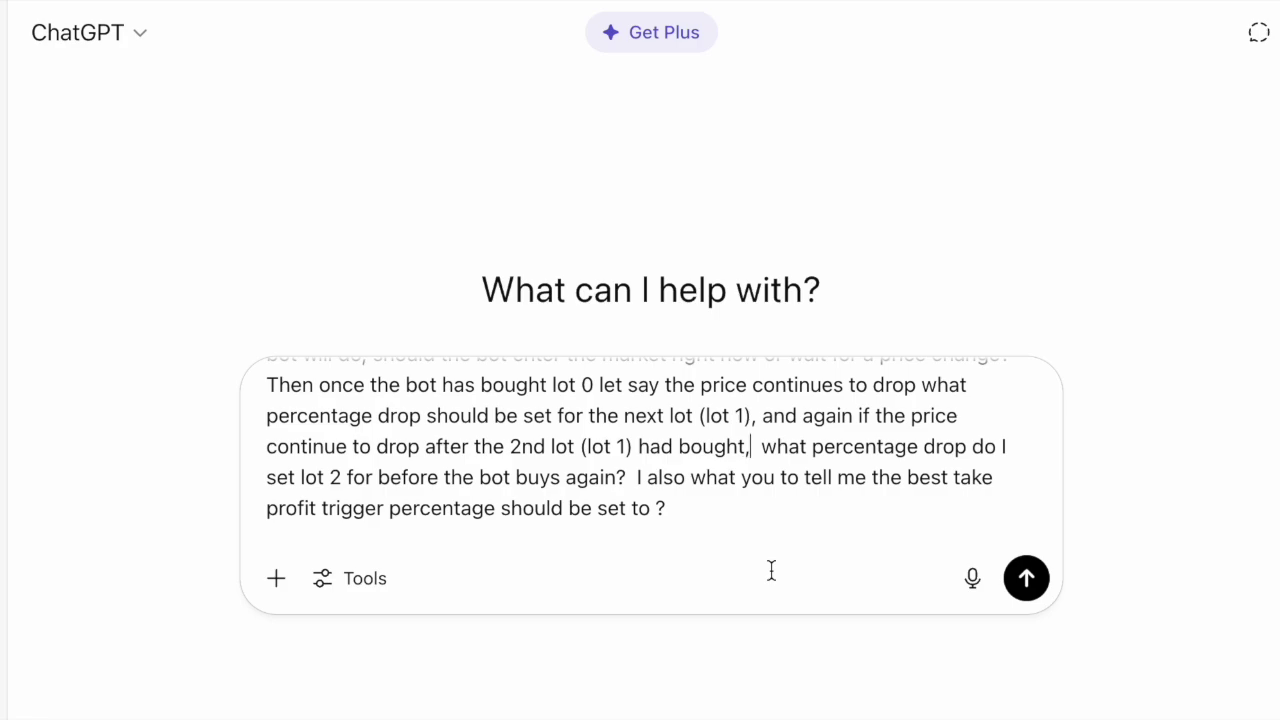
scroll(777, 515, "up", 5)
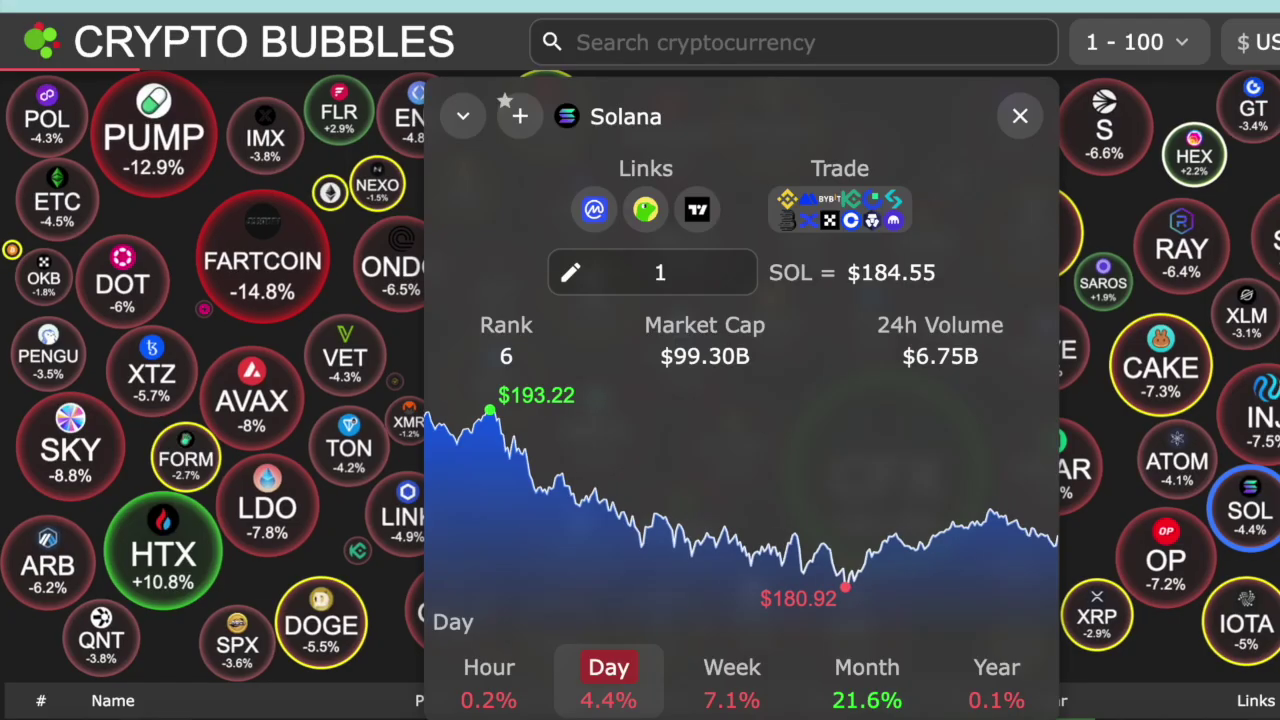
- Look up Bitcoin's and Ethereum's price details in Crypto Bubbles
left_click(703, 47)
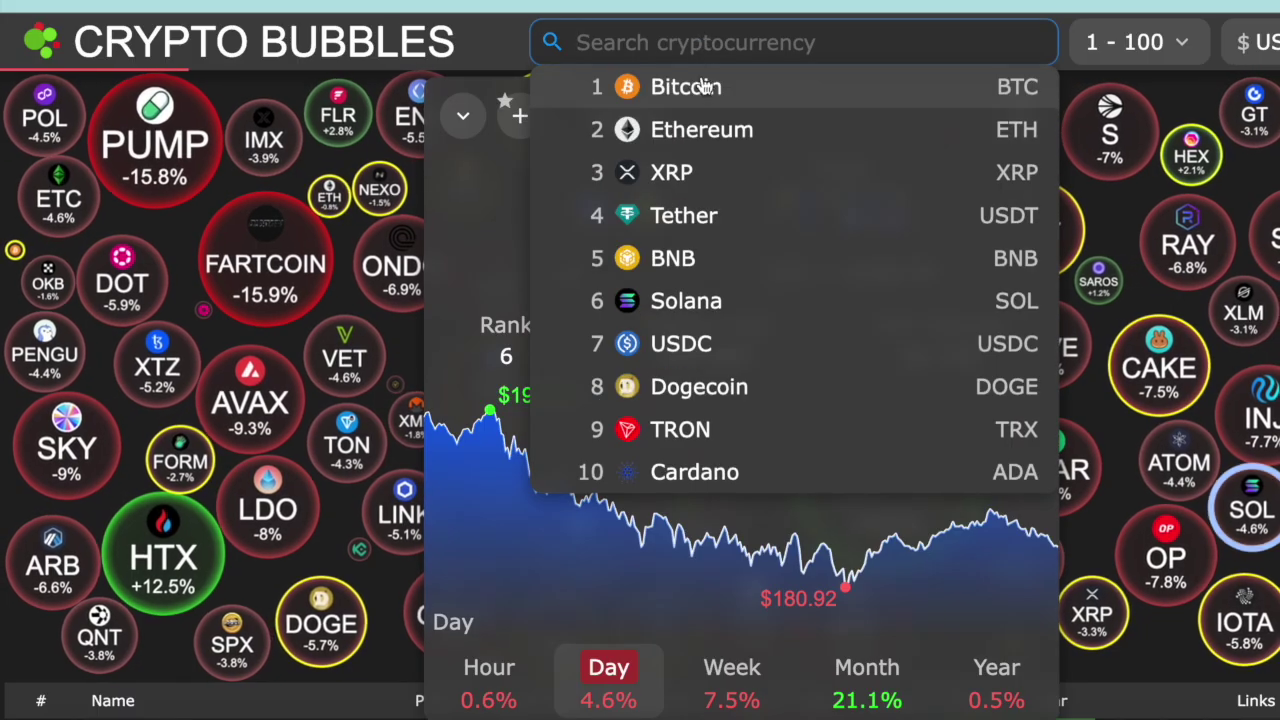
left_click(700, 87)
mouse_move(740, 510)
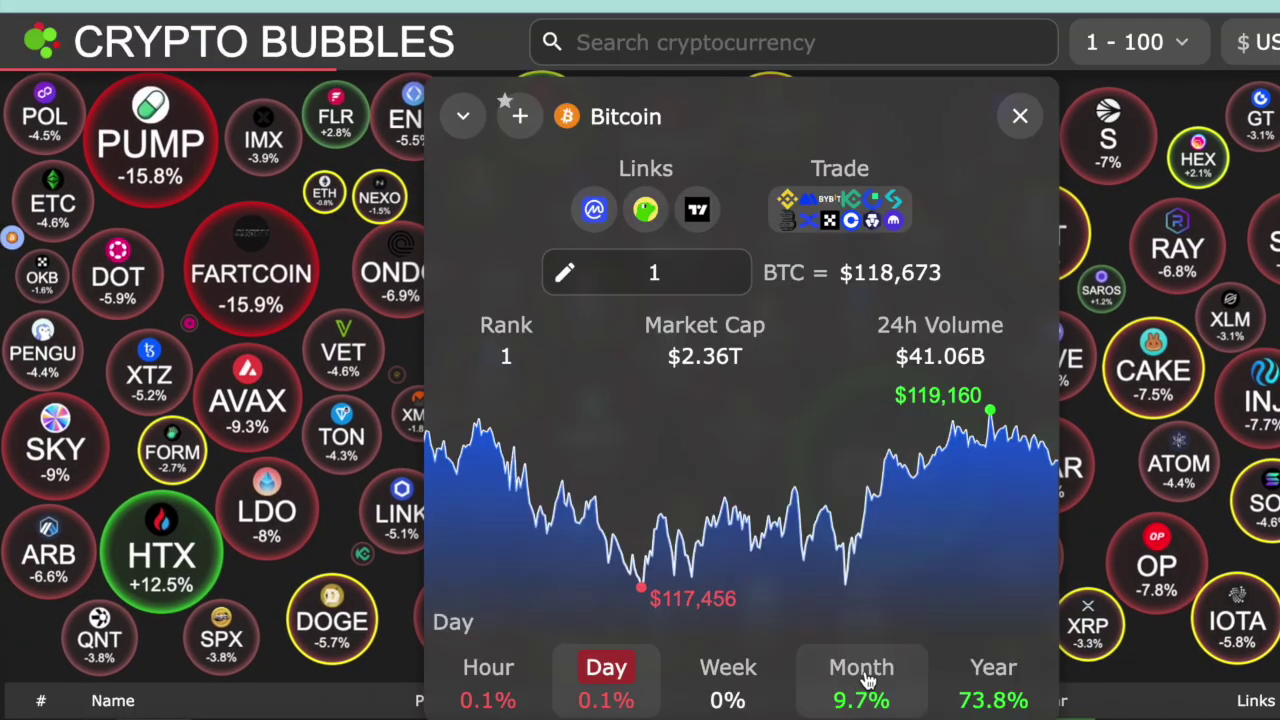
left_click(720, 30)
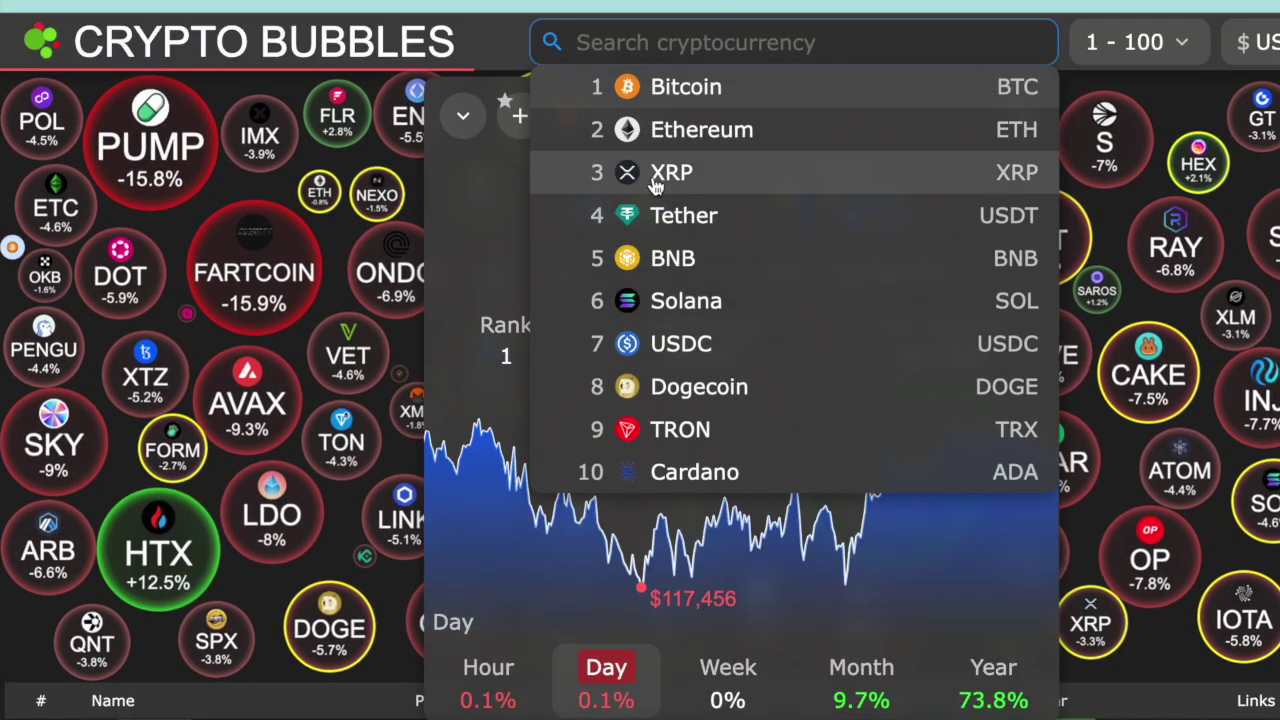
left_click(667, 132)
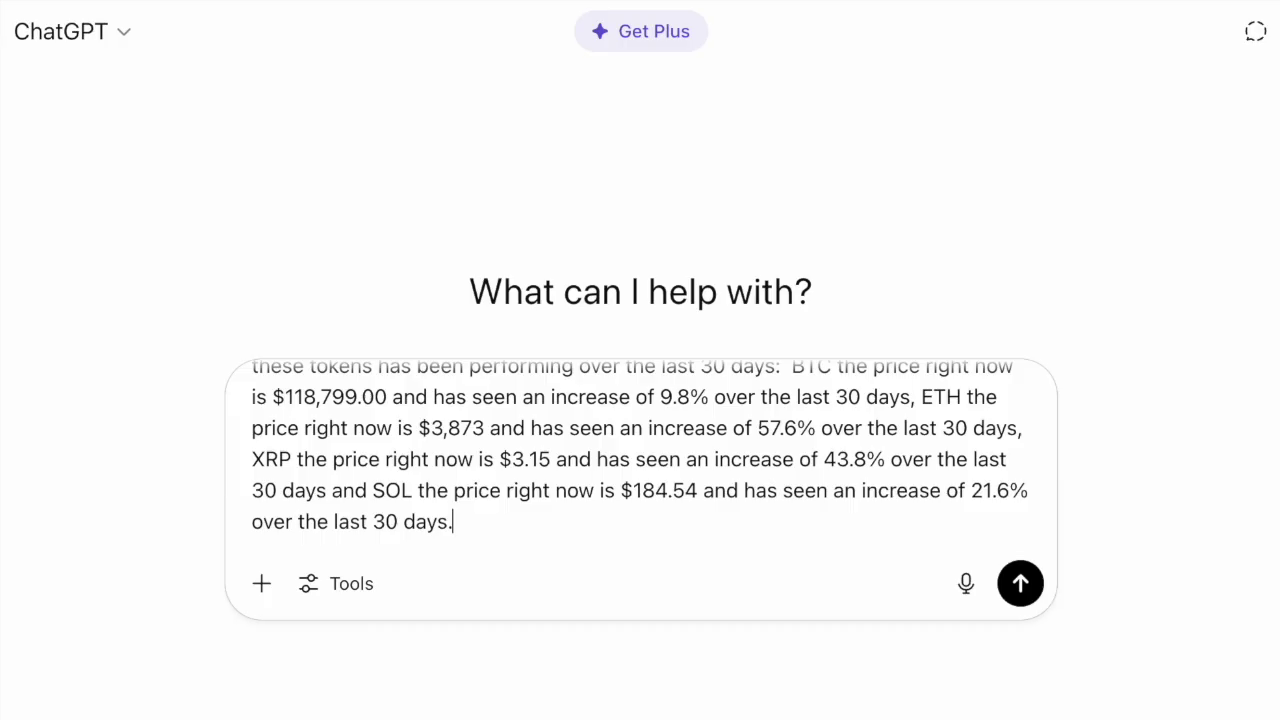
- Send the prompt and read ChatGPT's token-by-token answer down to the ETH best pick
key("Return")
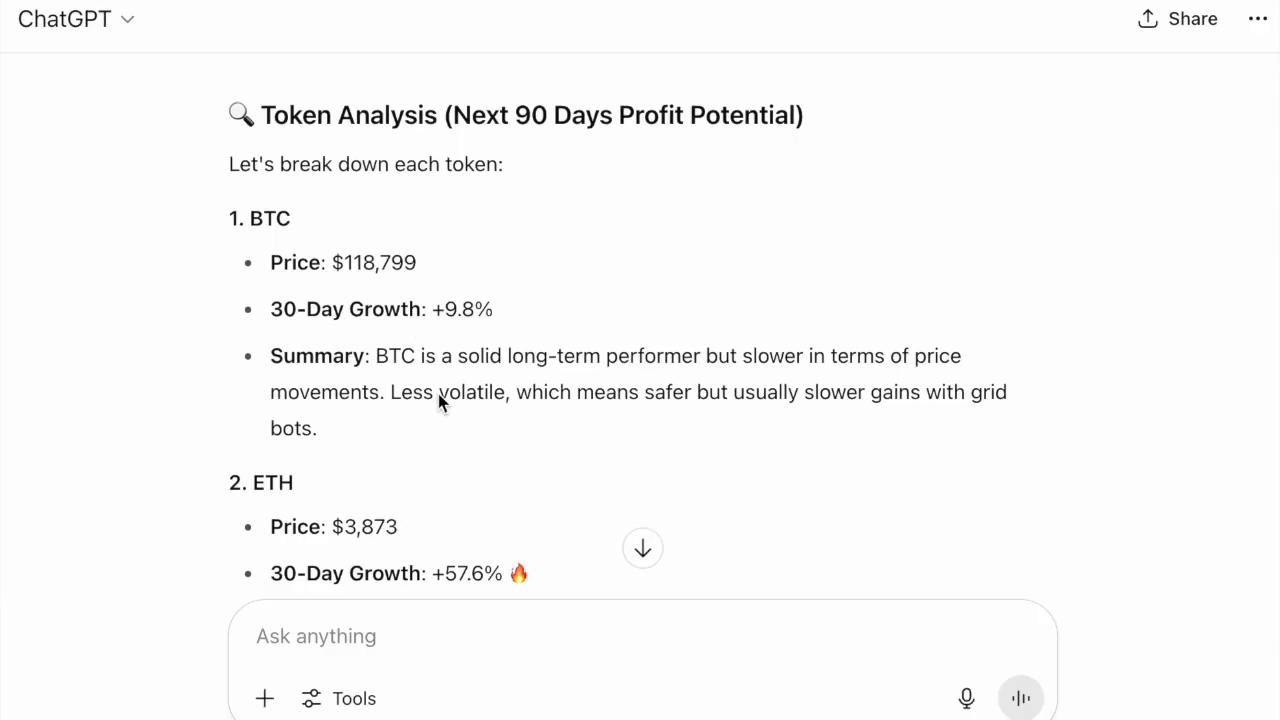
scroll(380, 308, "down", 1)
scroll(378, 310, "down", 2)
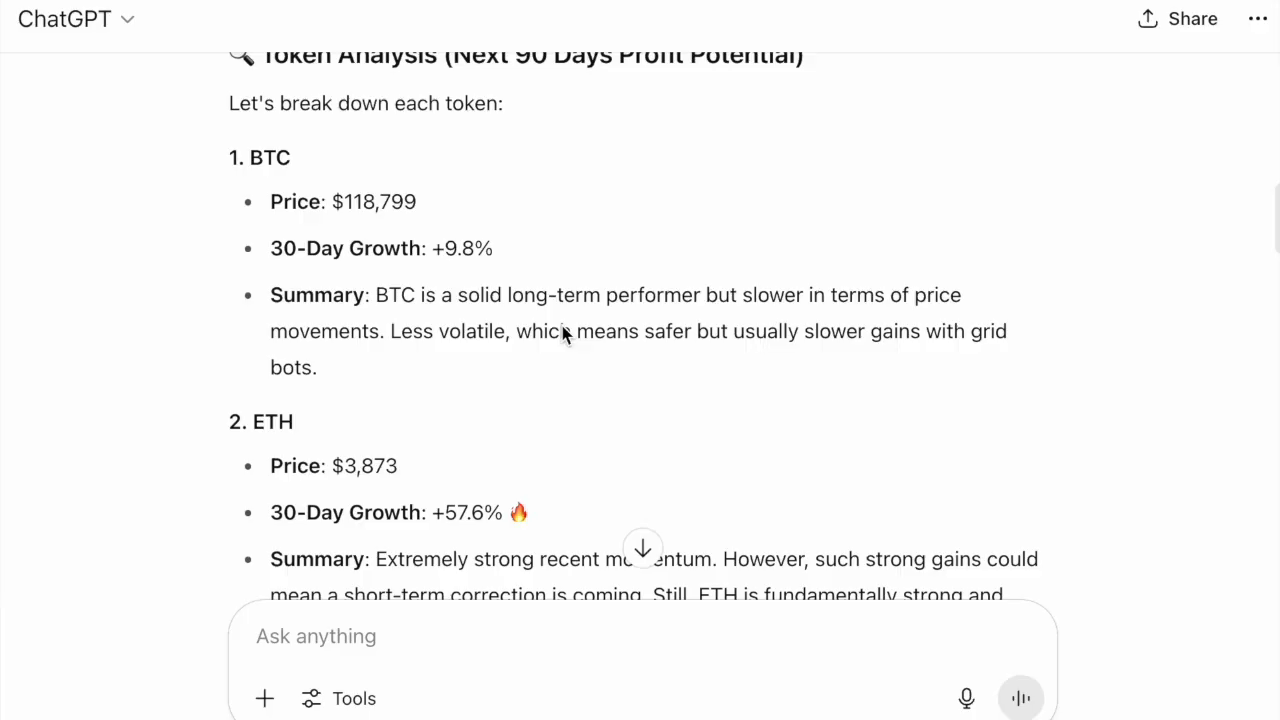
scroll(562, 332, "down", 5)
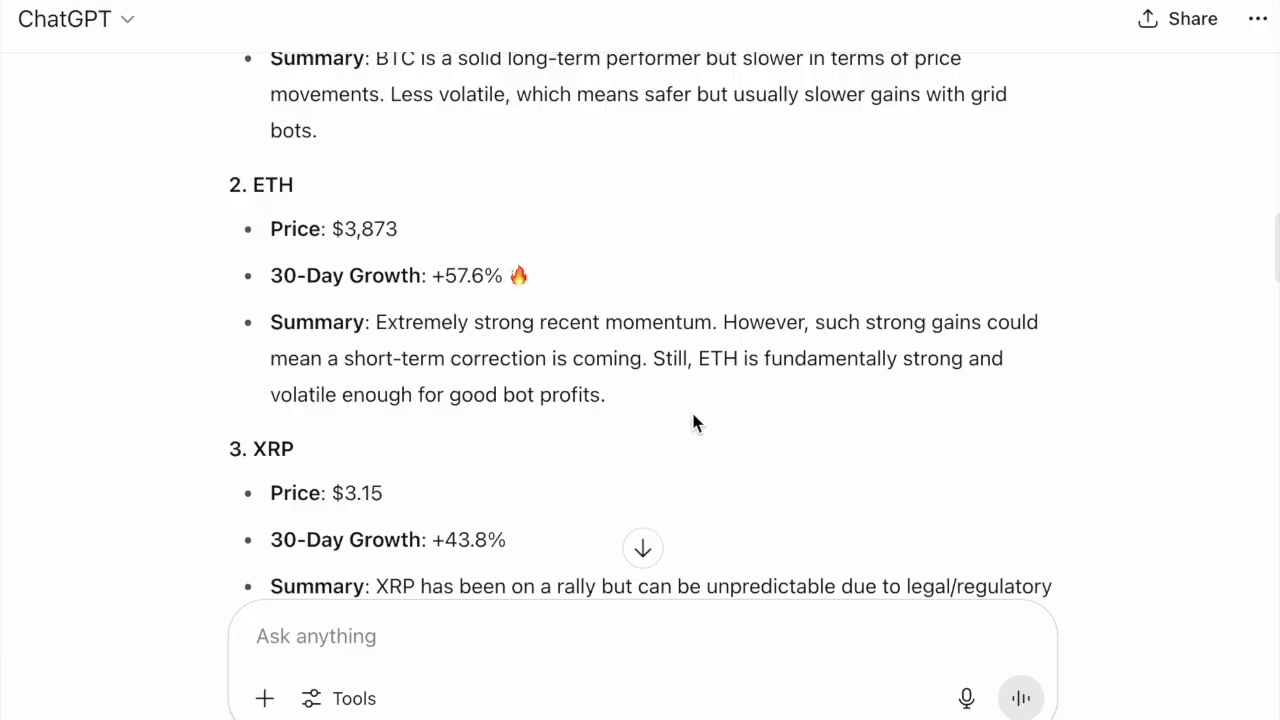
scroll(697, 423, "down", 4)
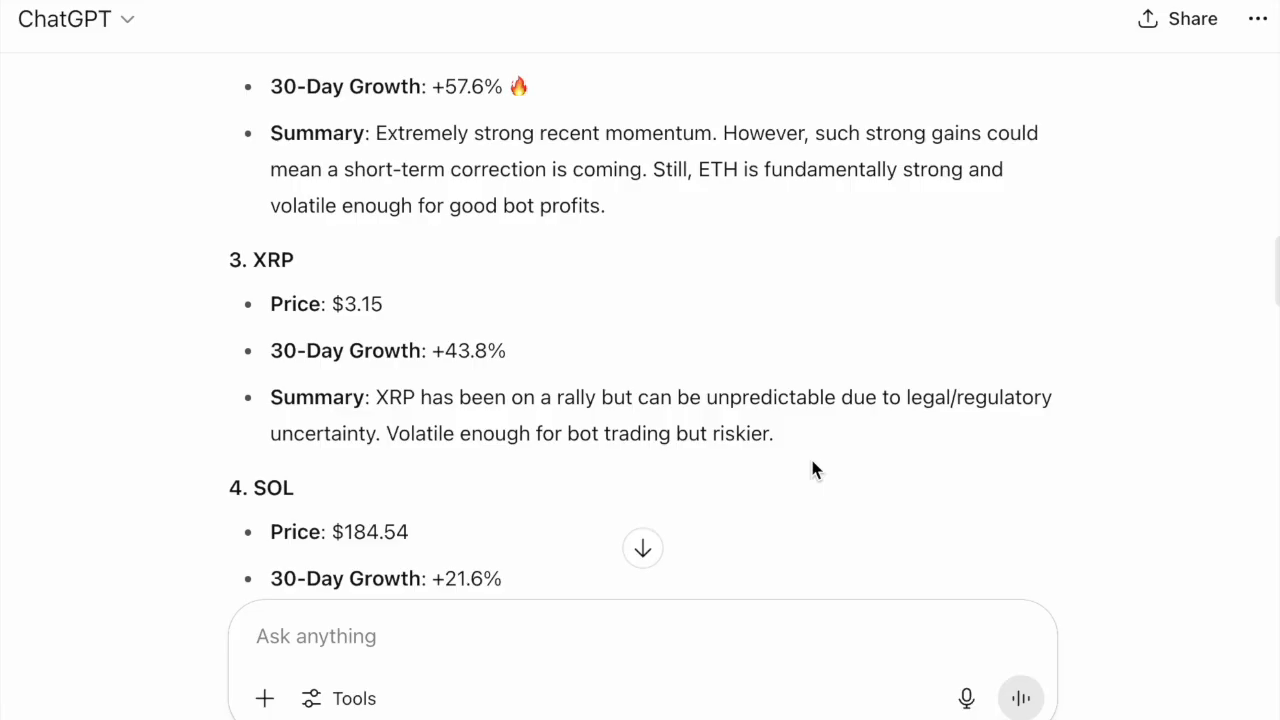
scroll(810, 470, "down", 4)
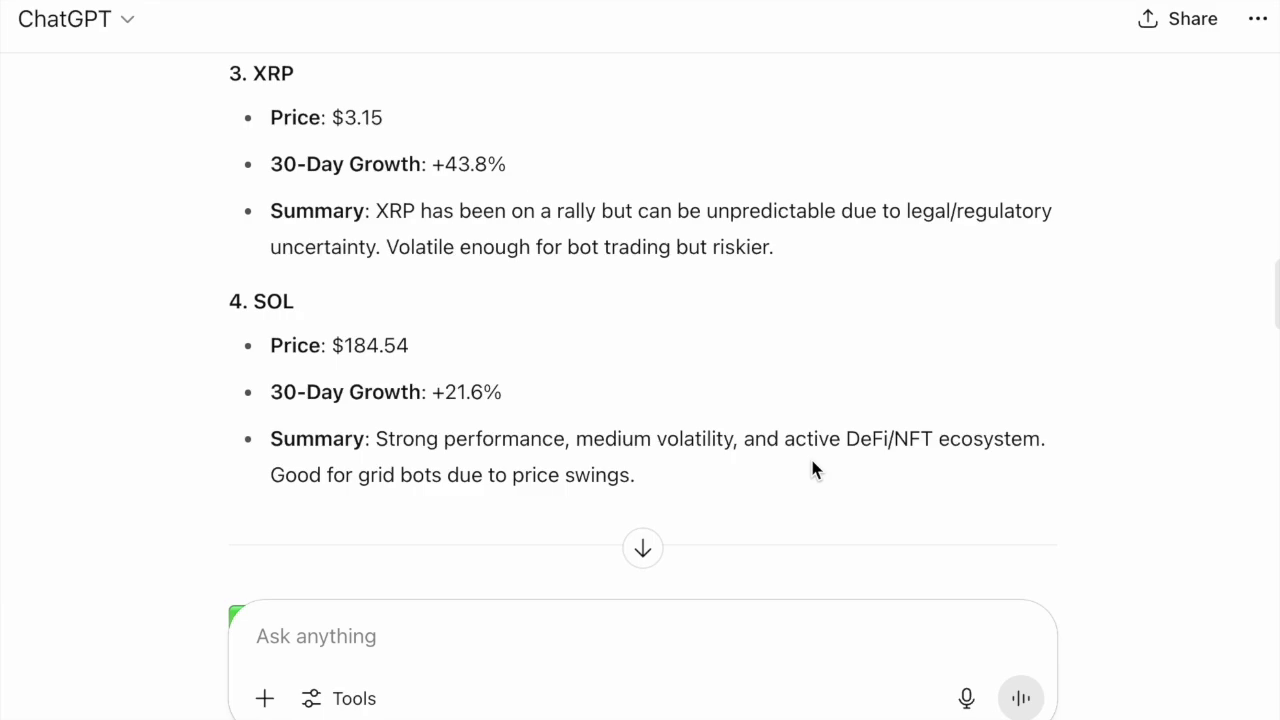
scroll(812, 466, "down", 1)
- Scroll the response to the Summary of Your Setup table: $200 lots, 4% drops, 4% take profit
scroll(812, 466, "down", 3)
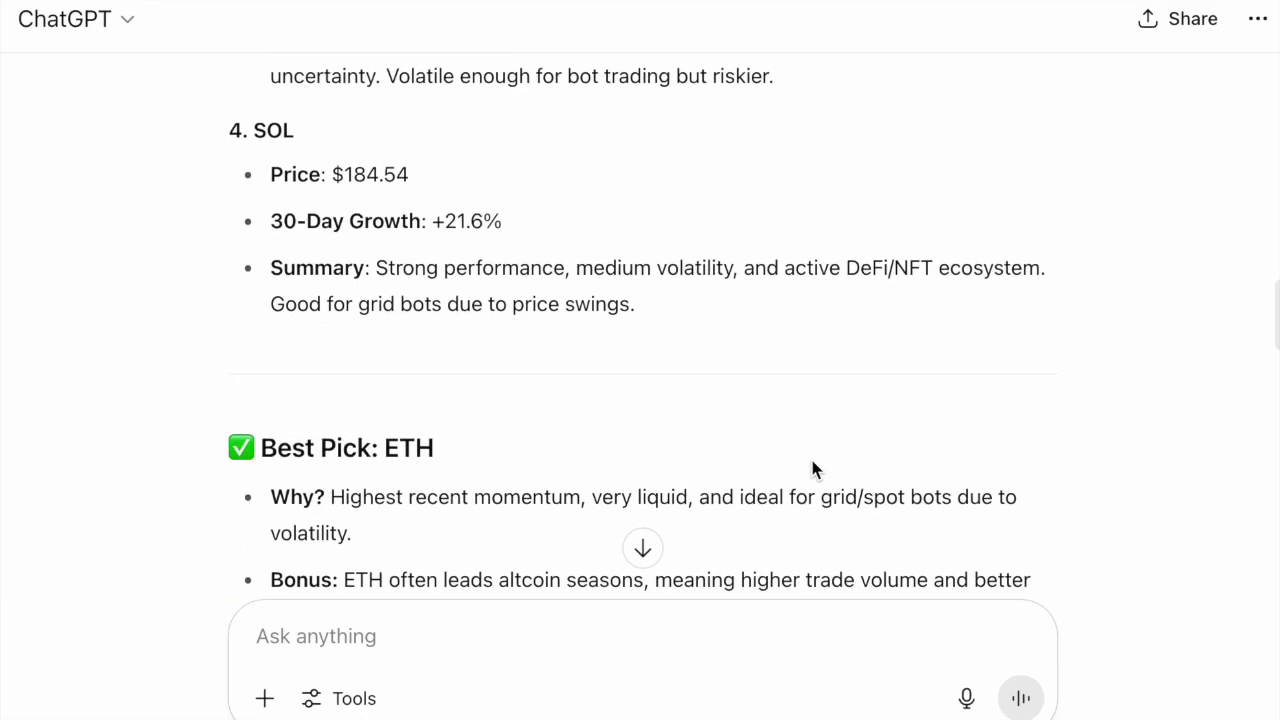
scroll(812, 466, "down", 1)
scroll(812, 466, "down", 3)
scroll(812, 468, "down", 1)
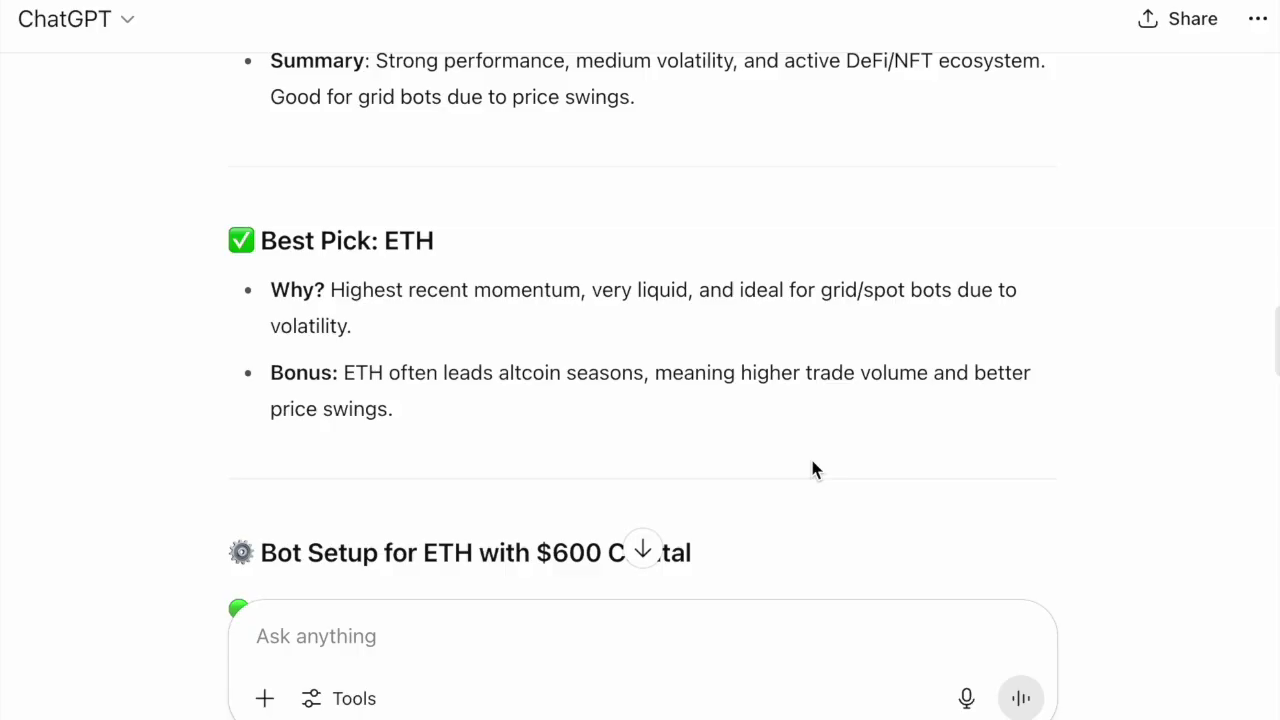
scroll(812, 470, "down", 3)
scroll(812, 470, "down", 1)
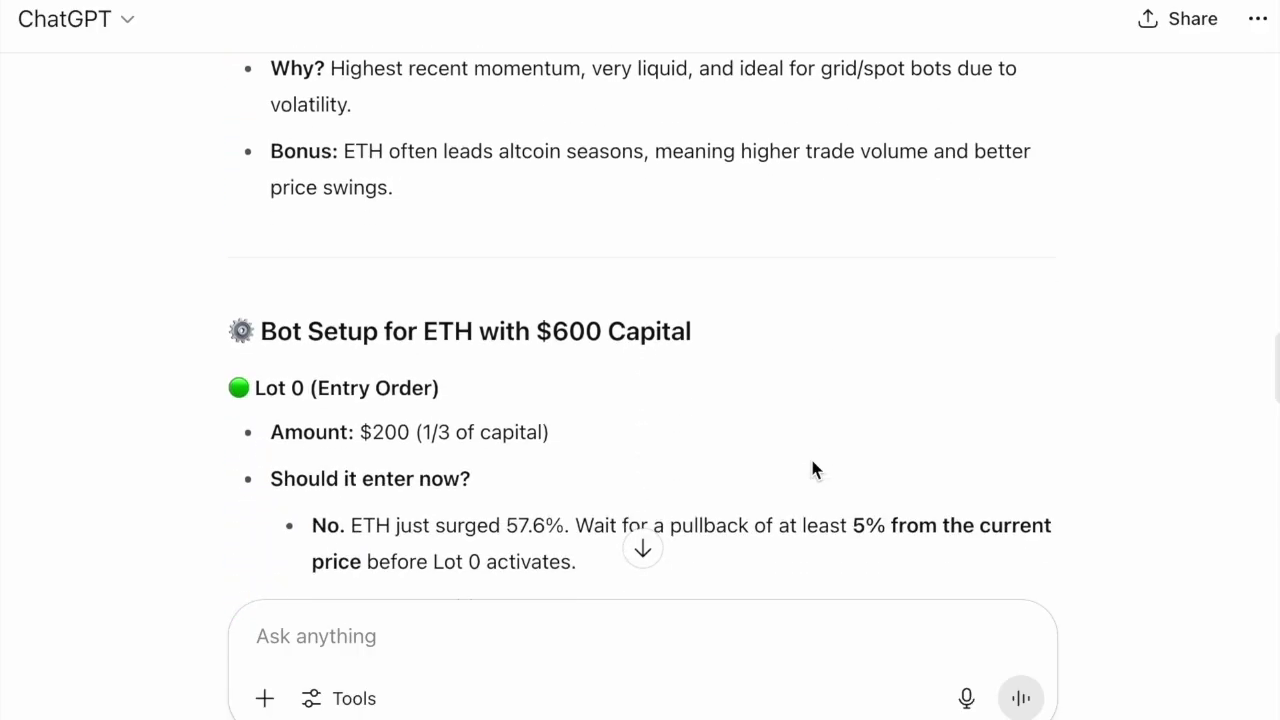
scroll(812, 470, "down", 2)
scroll(812, 470, "down", 1)
scroll(812, 470, "down", 1)
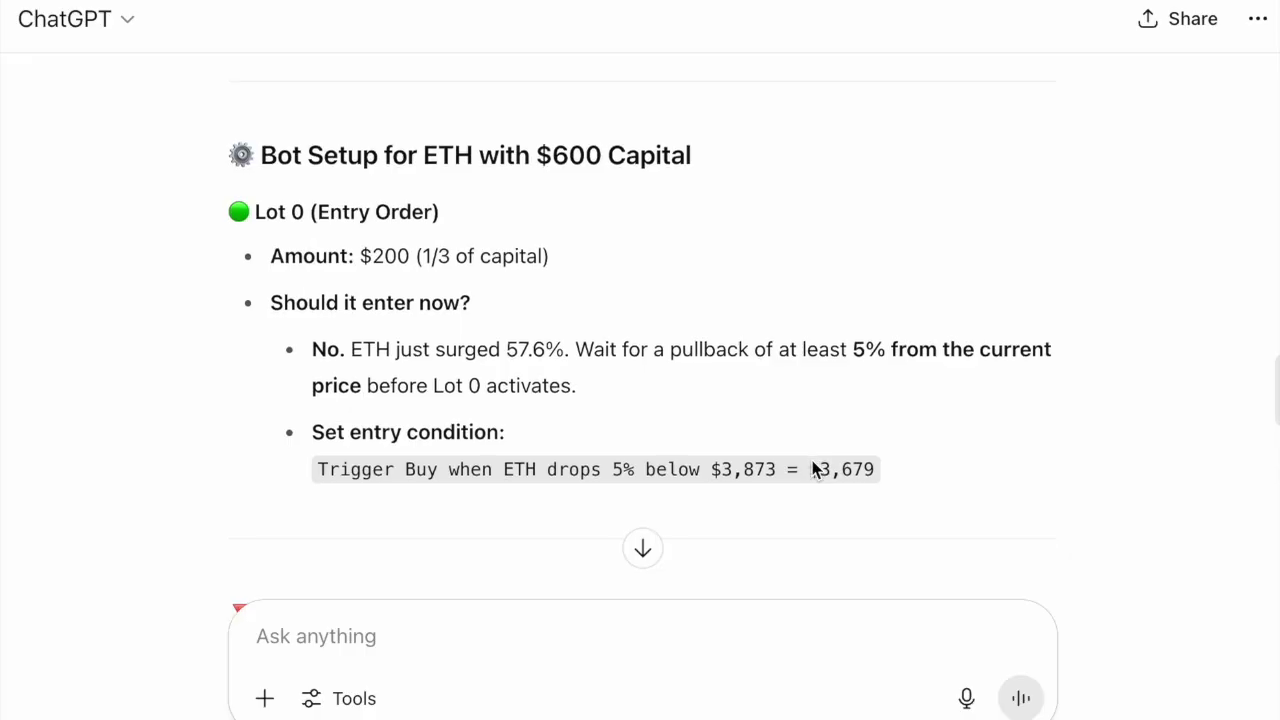
scroll(812, 470, "down", 1)
scroll(812, 470, "down", 1)
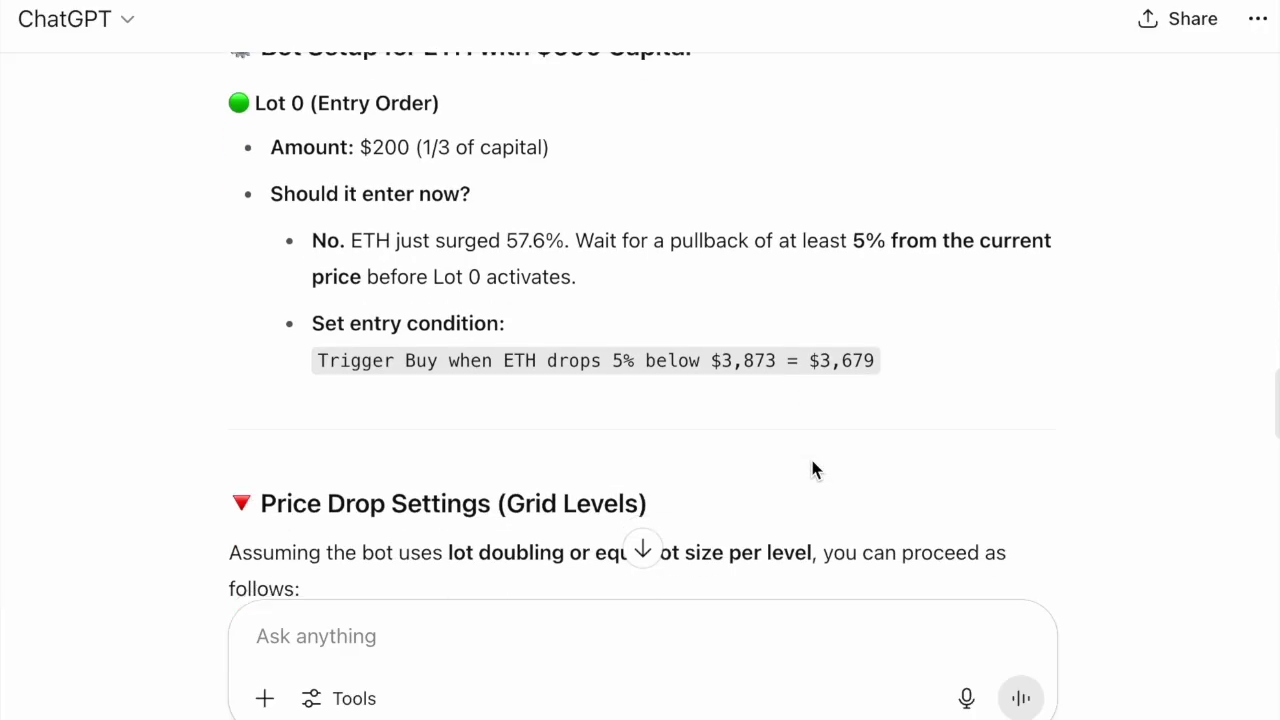
scroll(812, 470, "down", 1)
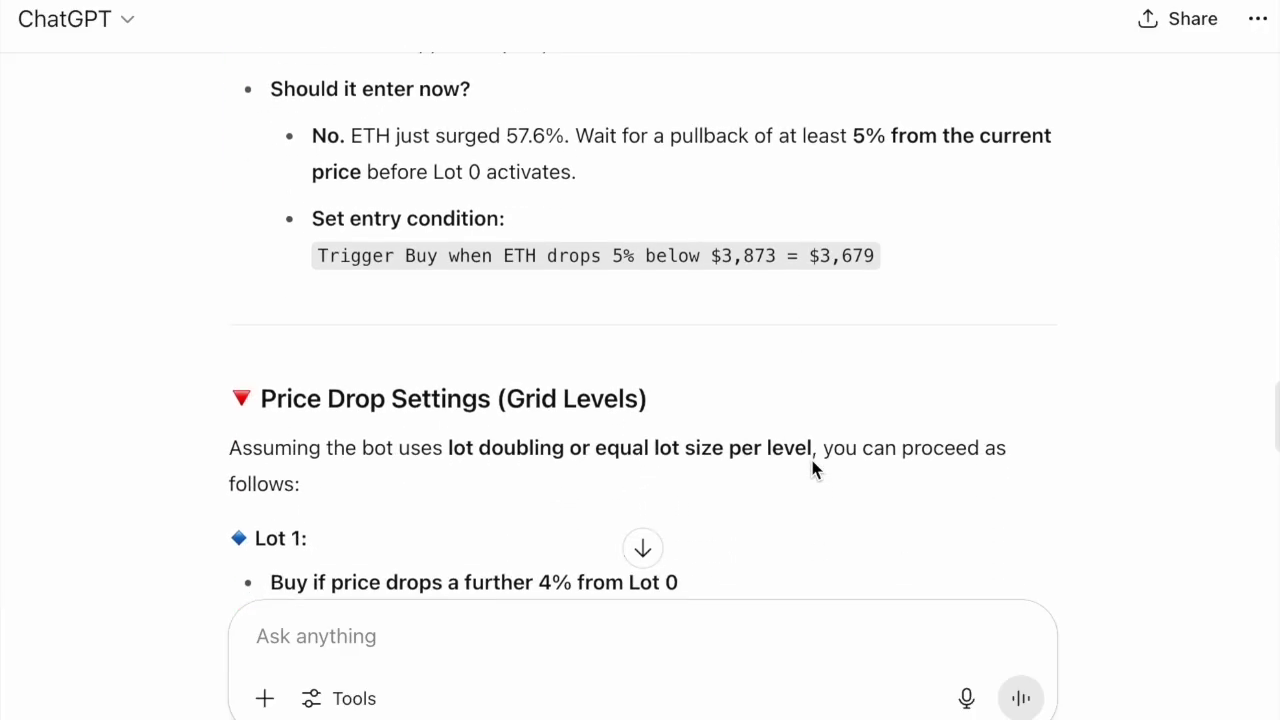
scroll(812, 470, "down", 1)
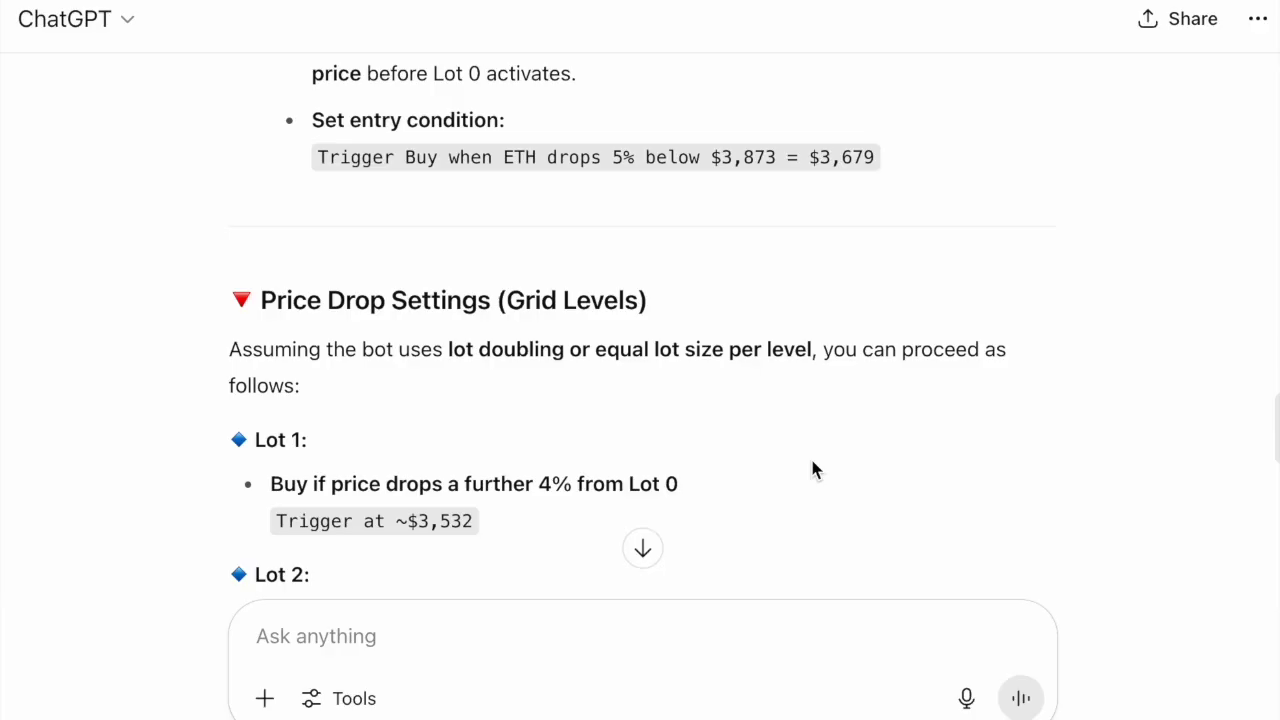
scroll(812, 470, "down", 1)
scroll(812, 470, "down", 1)
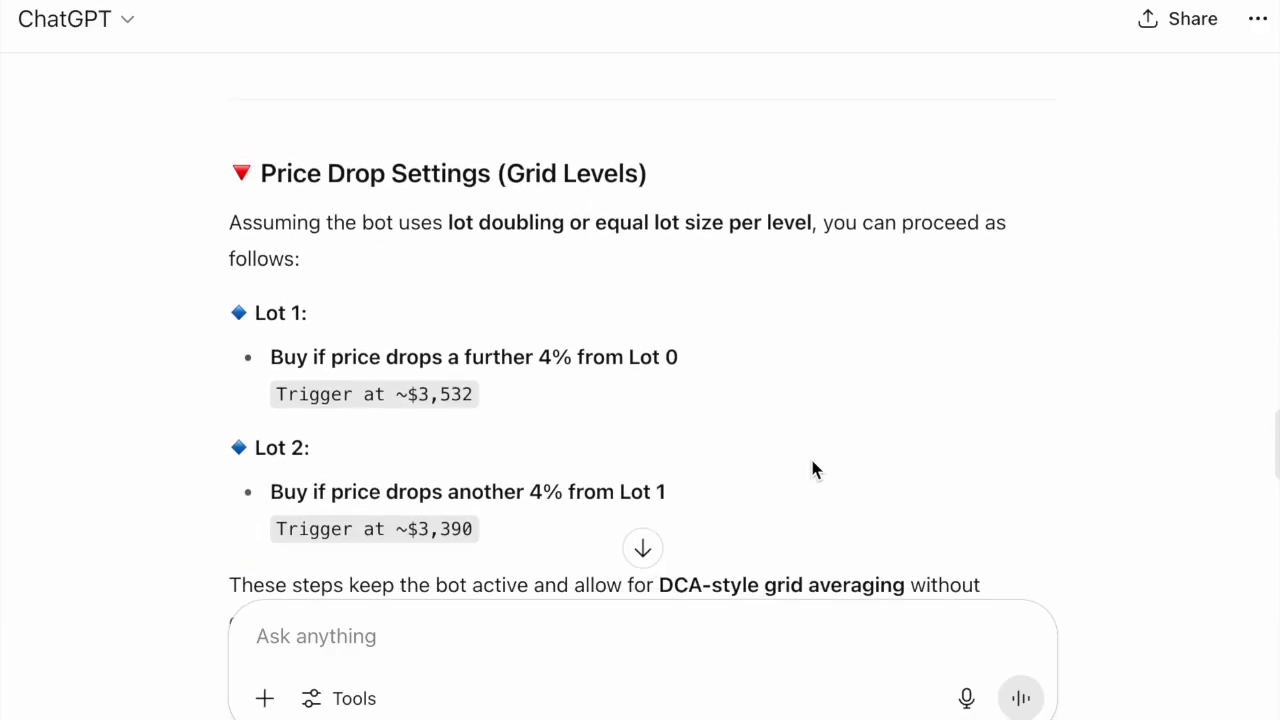
scroll(812, 470, "down", 1)
scroll(812, 470, "up", 1)
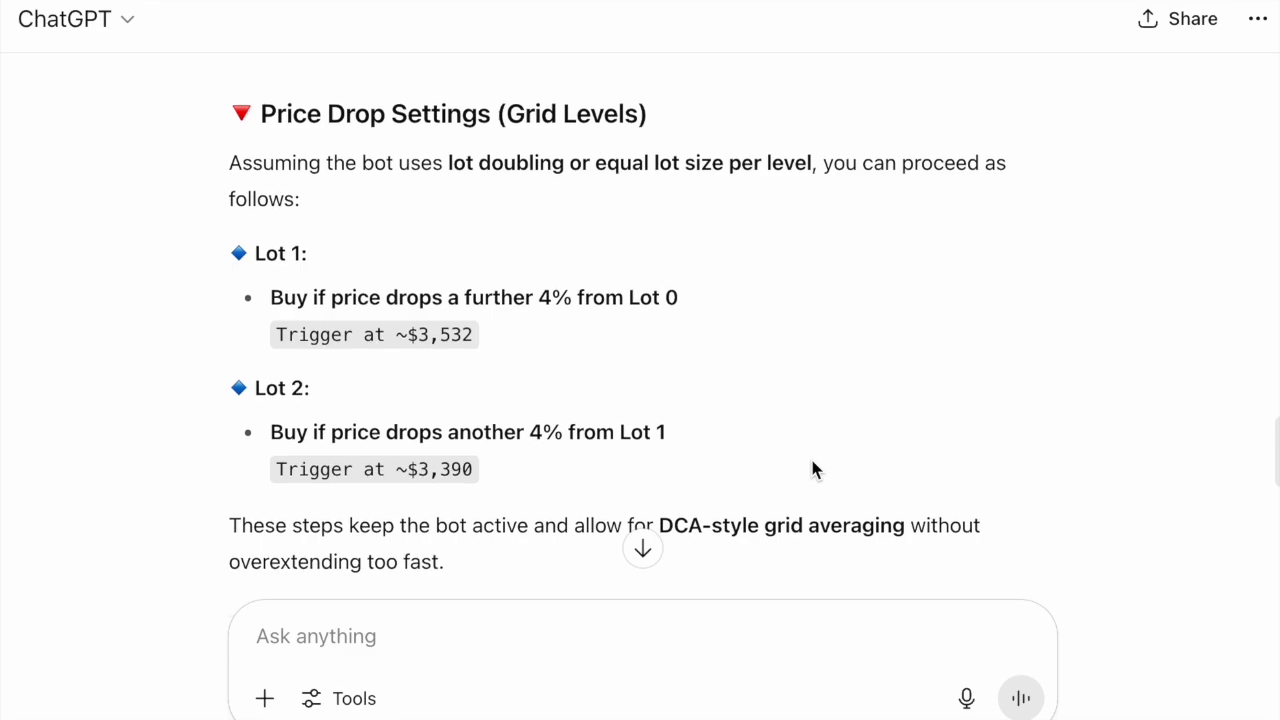
scroll(812, 470, "down", 1)
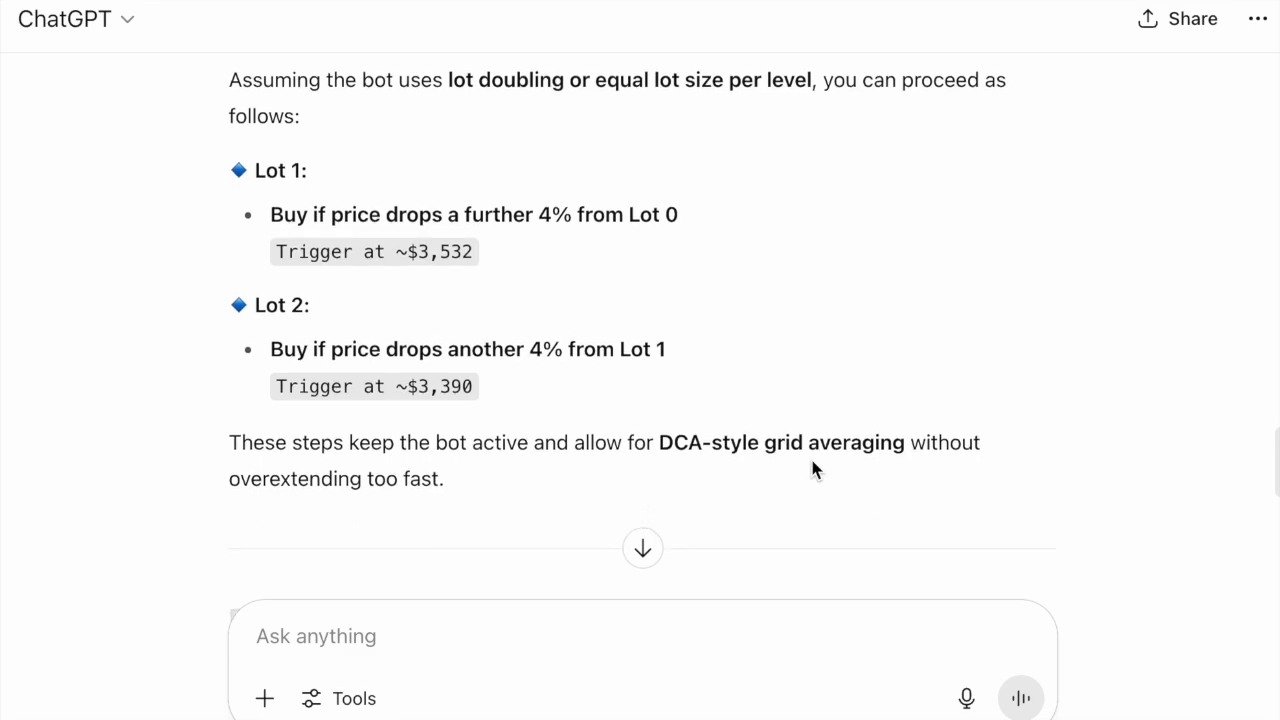
scroll(812, 470, "down", 1)
scroll(812, 470, "down", 1)
scroll(812, 470, "down", 1)
scroll(812, 470, "down", 1)
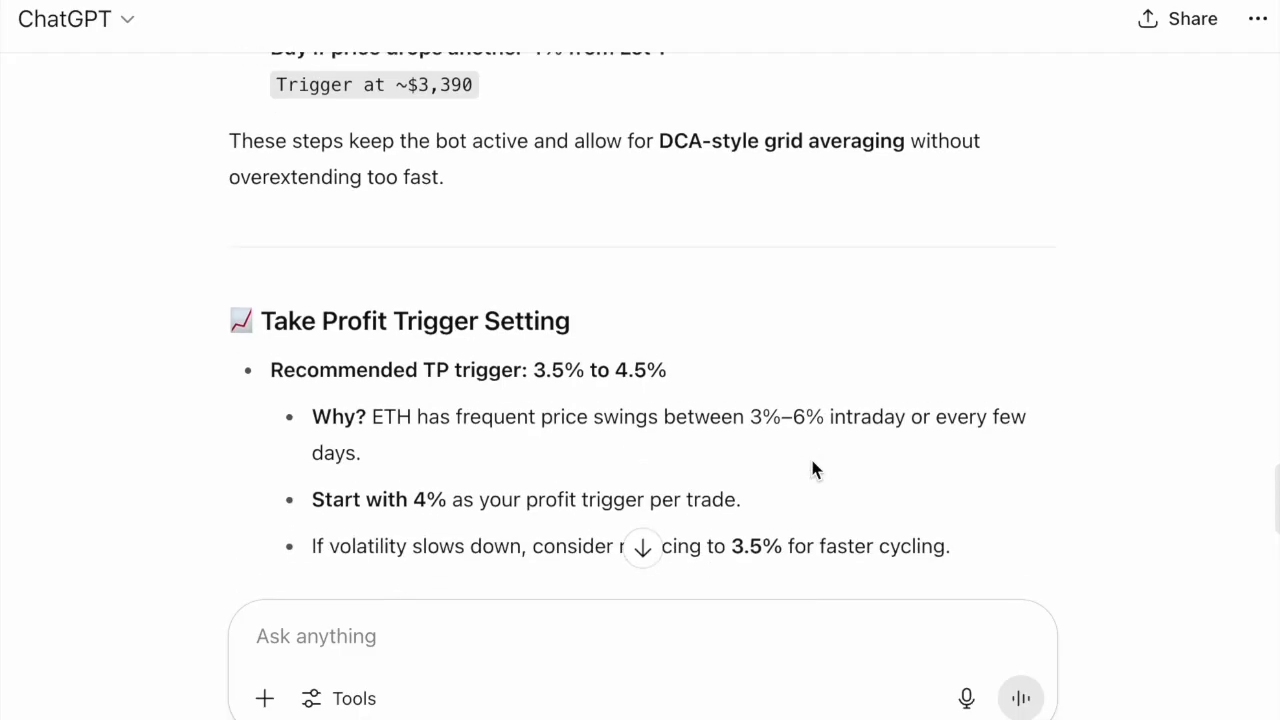
scroll(812, 470, "down", 1)
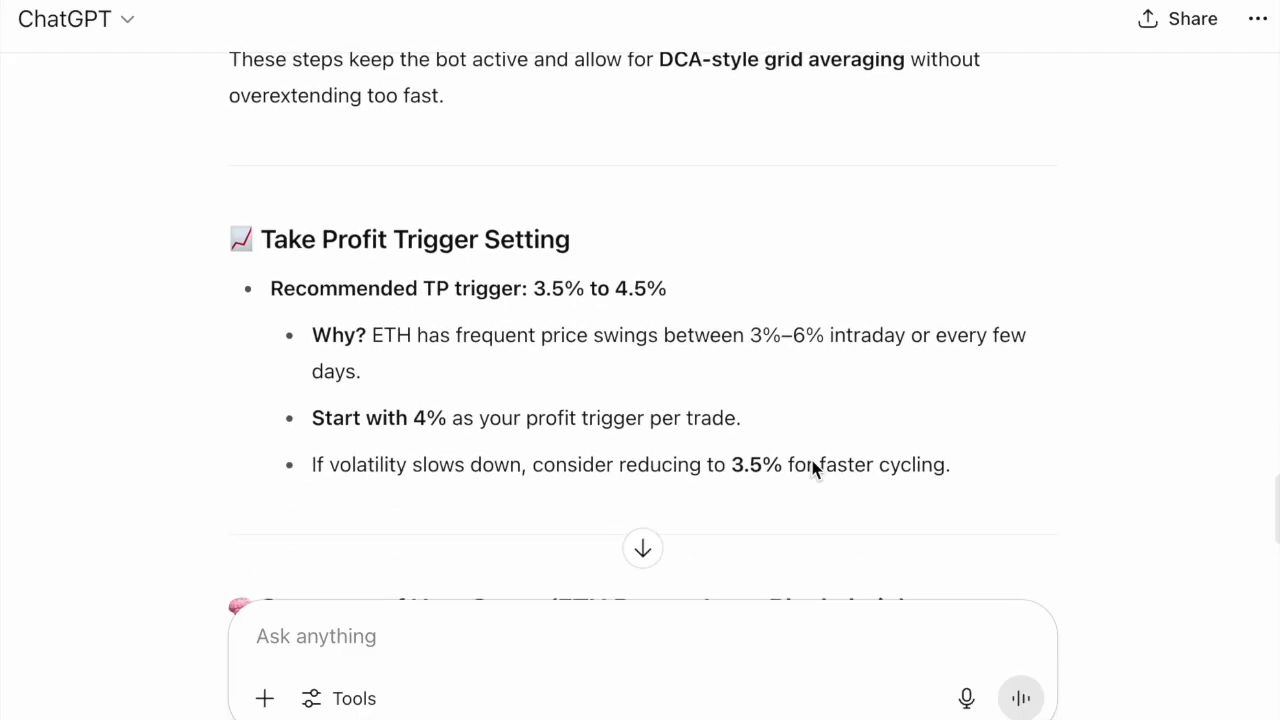
scroll(812, 468, "down", 1)
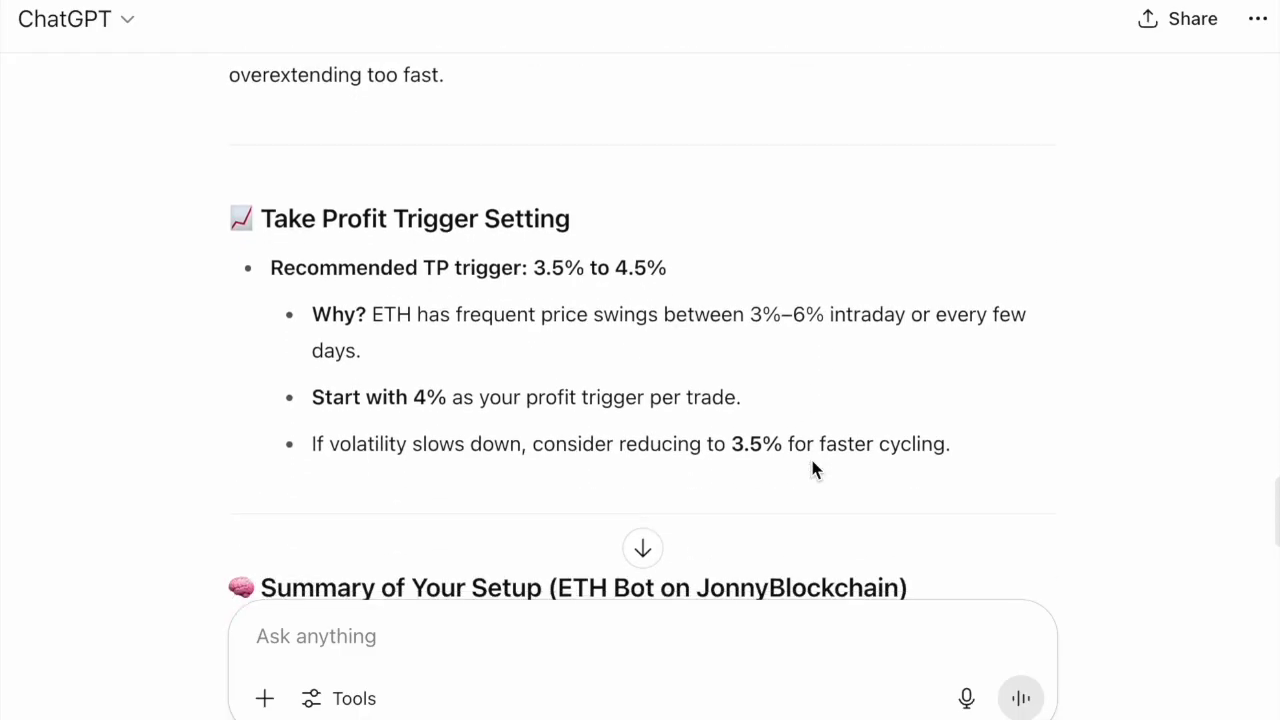
scroll(812, 470, "down", 1)
scroll(812, 470, "down", 1)
scroll(812, 470, "down", 1)
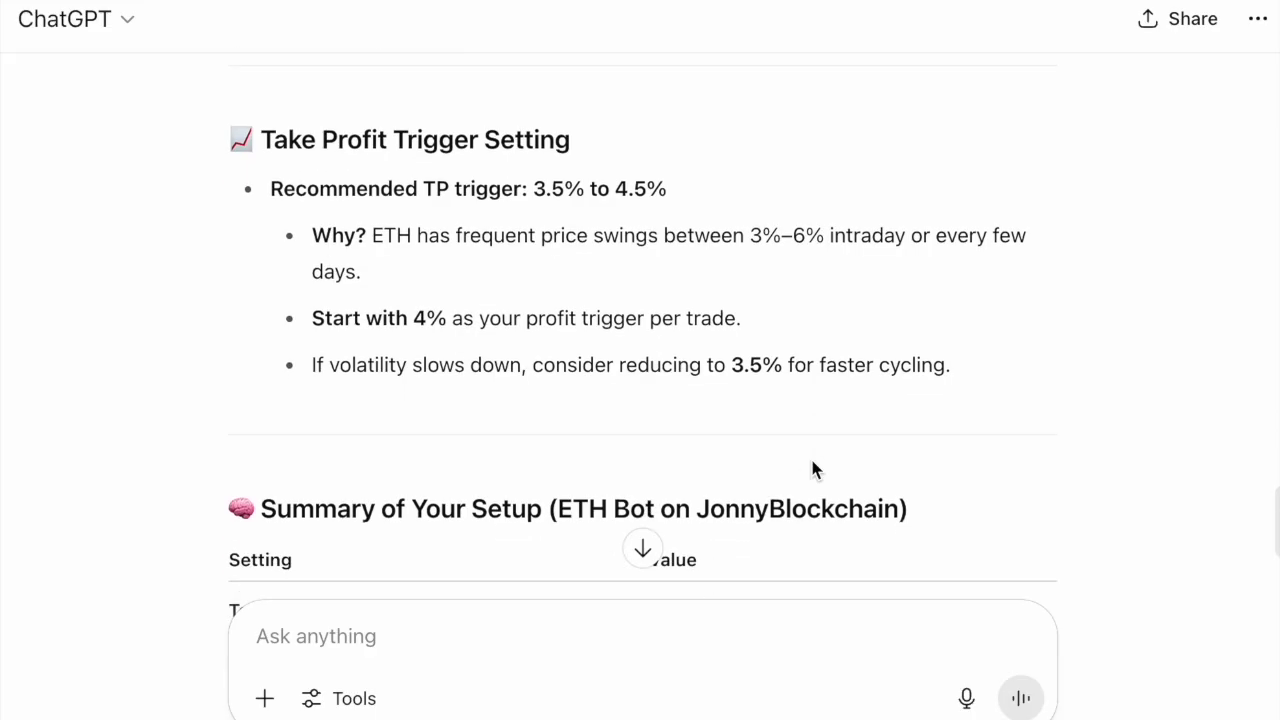
scroll(812, 463, "down", 2)
scroll(812, 463, "down", 1)
scroll(812, 463, "down", 1)
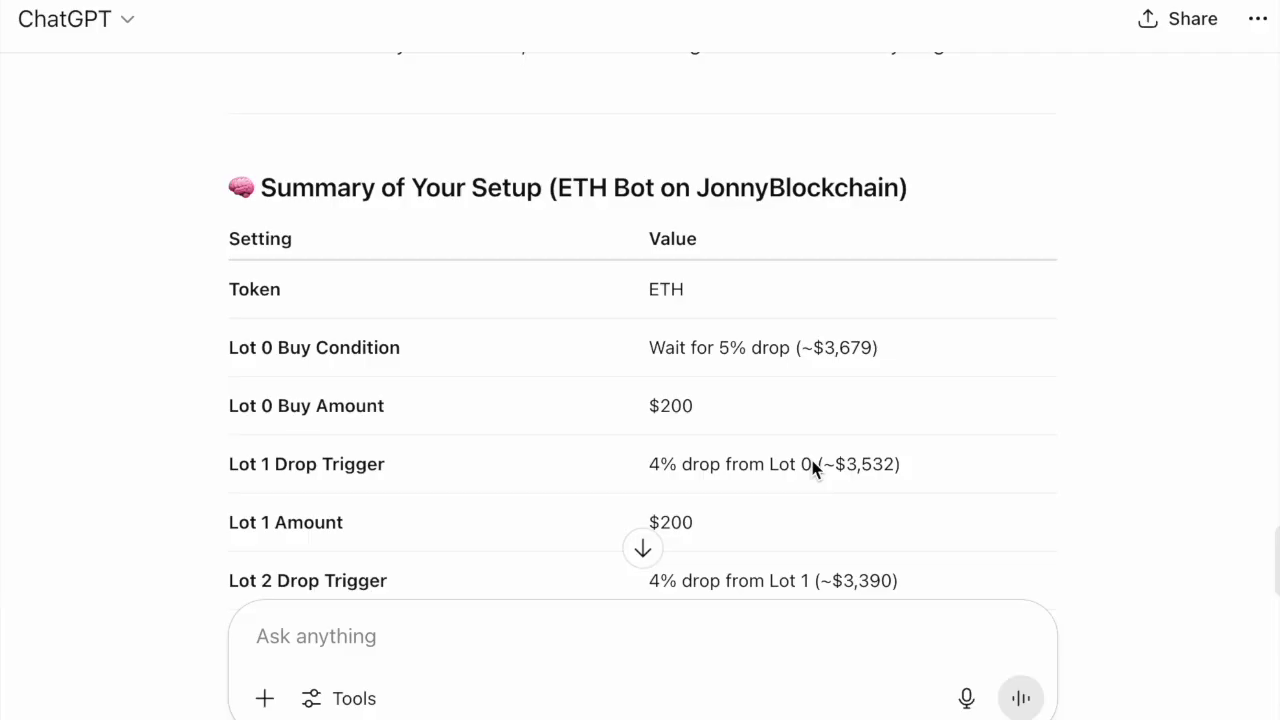
scroll(812, 468, "down", 1)
scroll(812, 468, "down", 1)
scroll(812, 468, "down", 1)
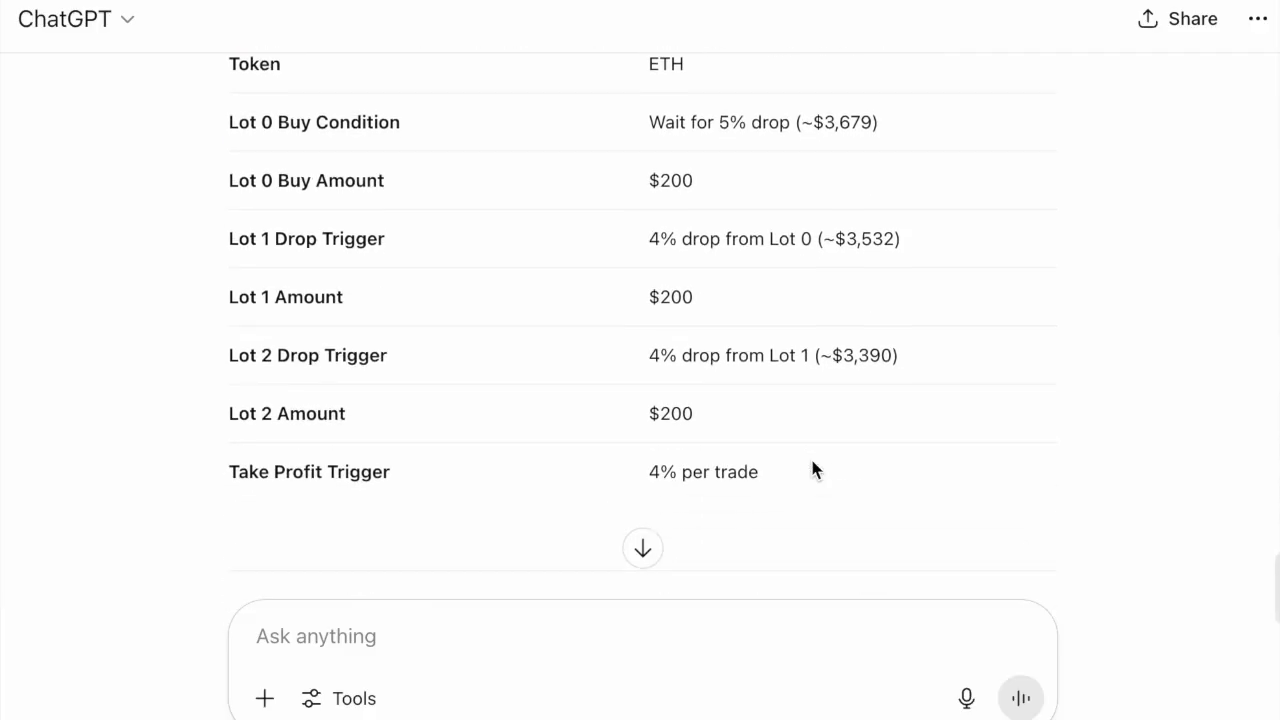
scroll(812, 469, "down", 1)
scroll(812, 469, "up", 1)
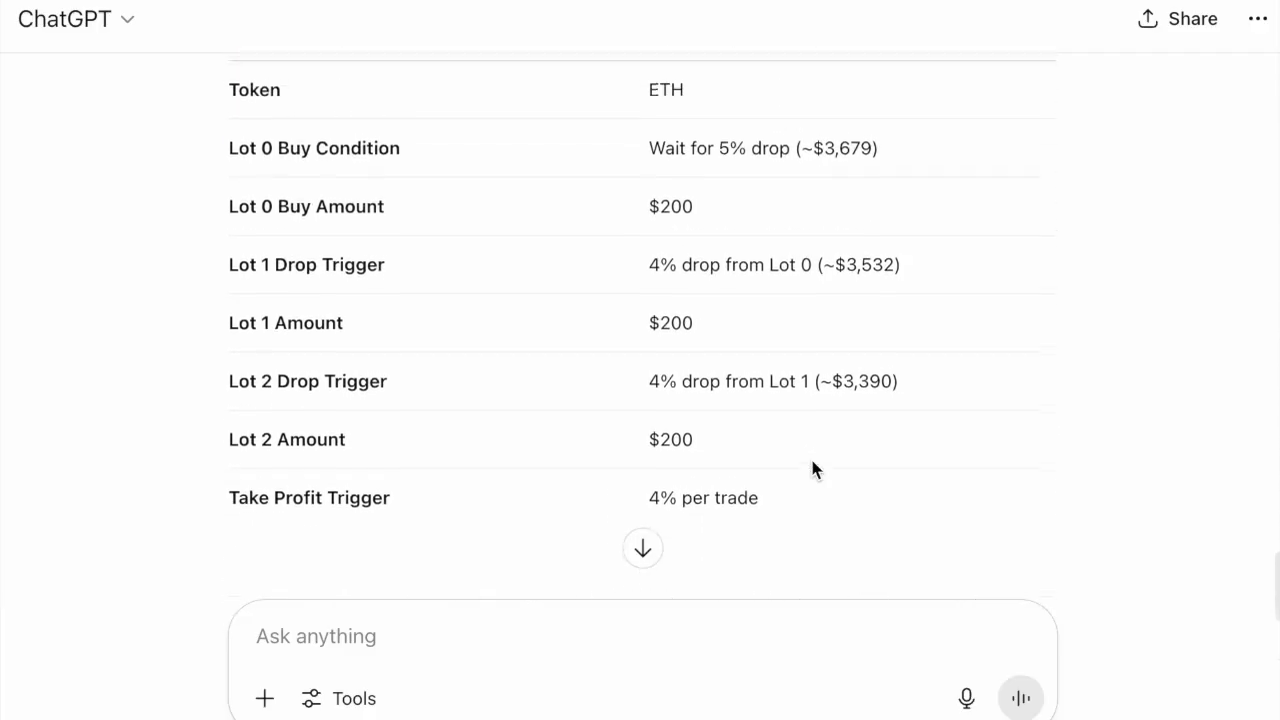
scroll(812, 468, "down", 2)
scroll(812, 468, "down", 1)
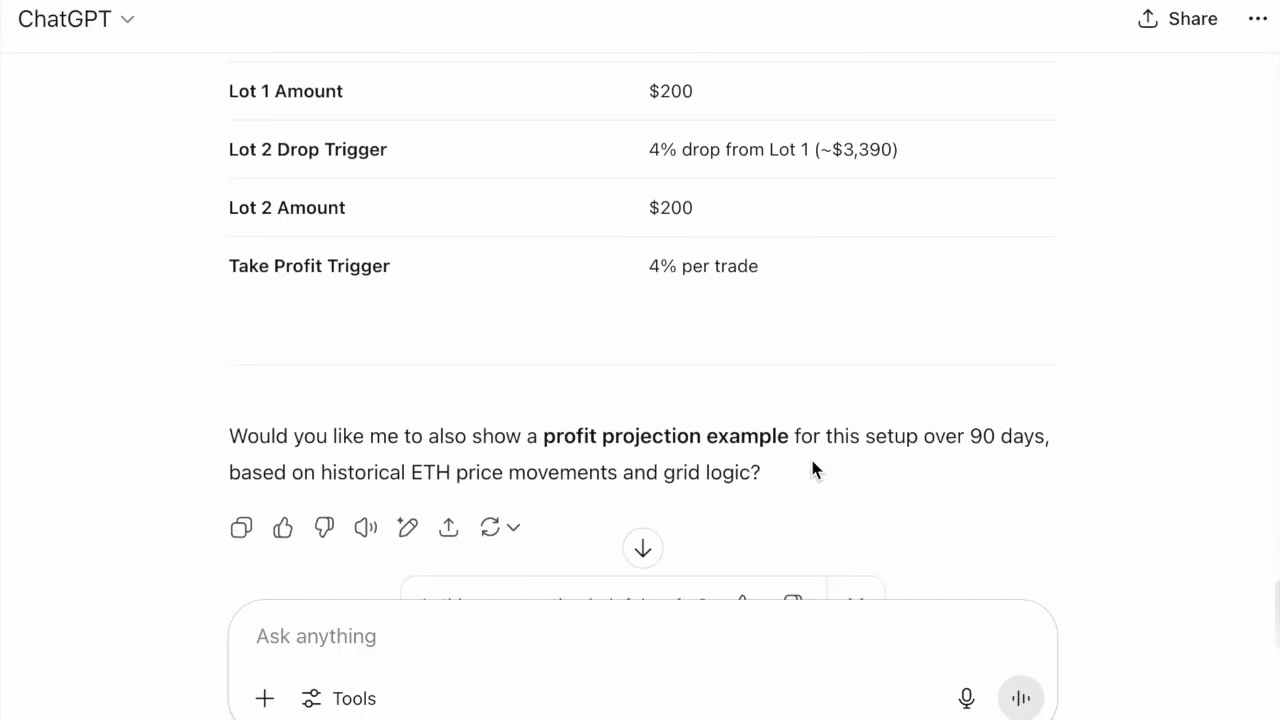
scroll(812, 468, "up", 1)
scroll(812, 468, "up", 1)
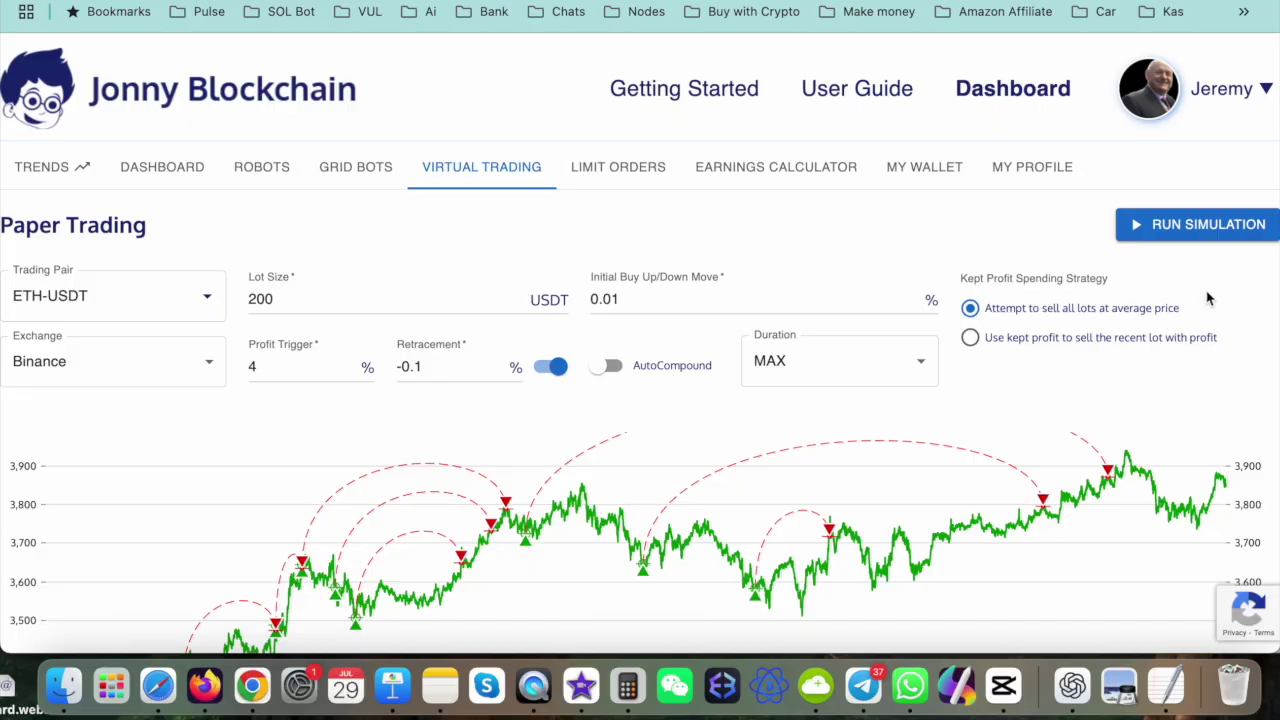
- Scroll the Binance ETH-USDT simulation results down to Total Profit +$77.45
scroll(1207, 298, "down", 3)
scroll(1207, 298, "down", 2)
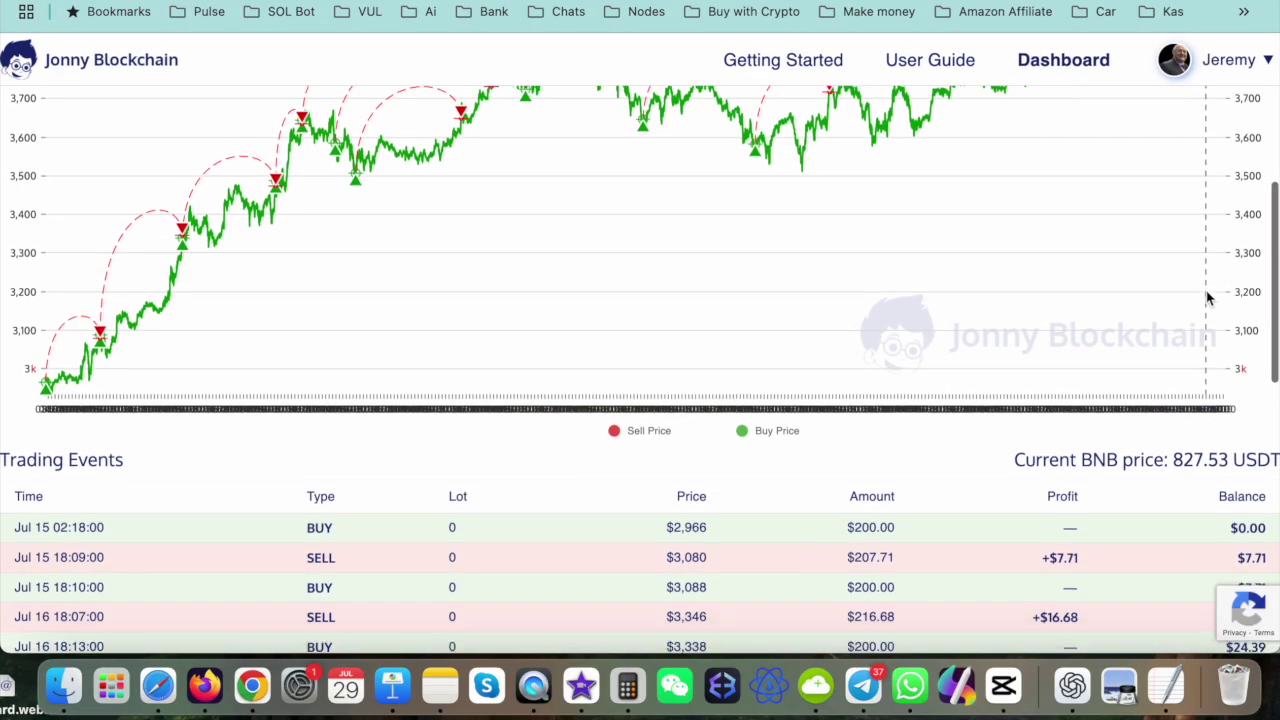
scroll(1207, 298, "down", 1)
scroll(1207, 298, "down", 3)
scroll(1207, 298, "down", 5)
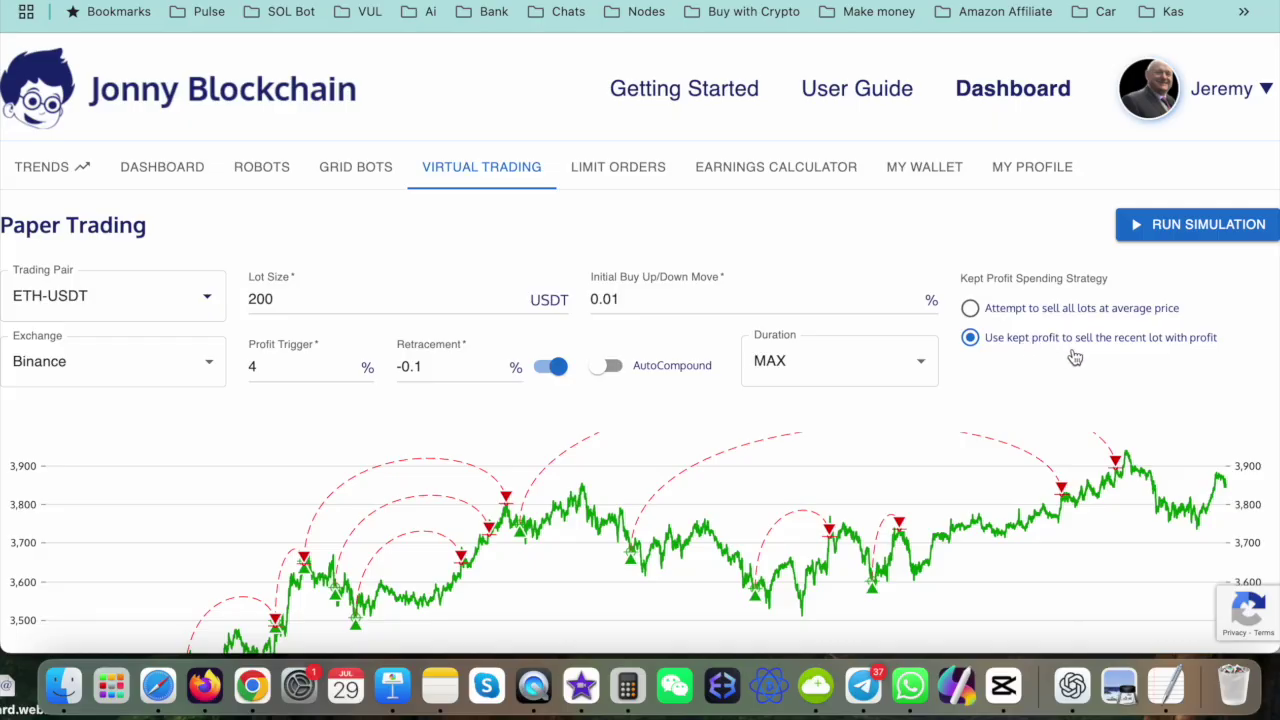
- Scroll the kept-profit Binance rerun's results down to its Total Profit of +$77.45
scroll(1075, 357, "down", 1)
scroll(1075, 357, "down", 1)
scroll(1075, 355, "down", 2)
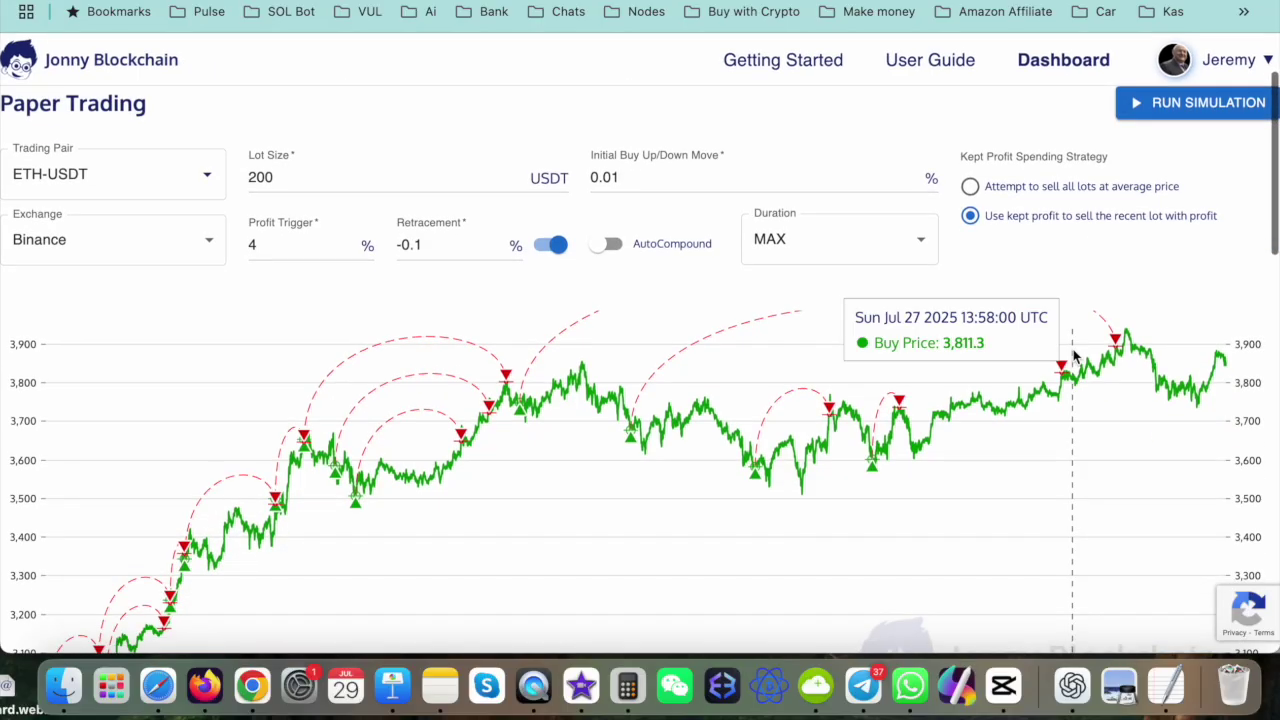
scroll(1073, 355, "down", 5)
scroll(1073, 355, "down", 5)
scroll(1073, 355, "down", 5)
scroll(1075, 357, "down", 5)
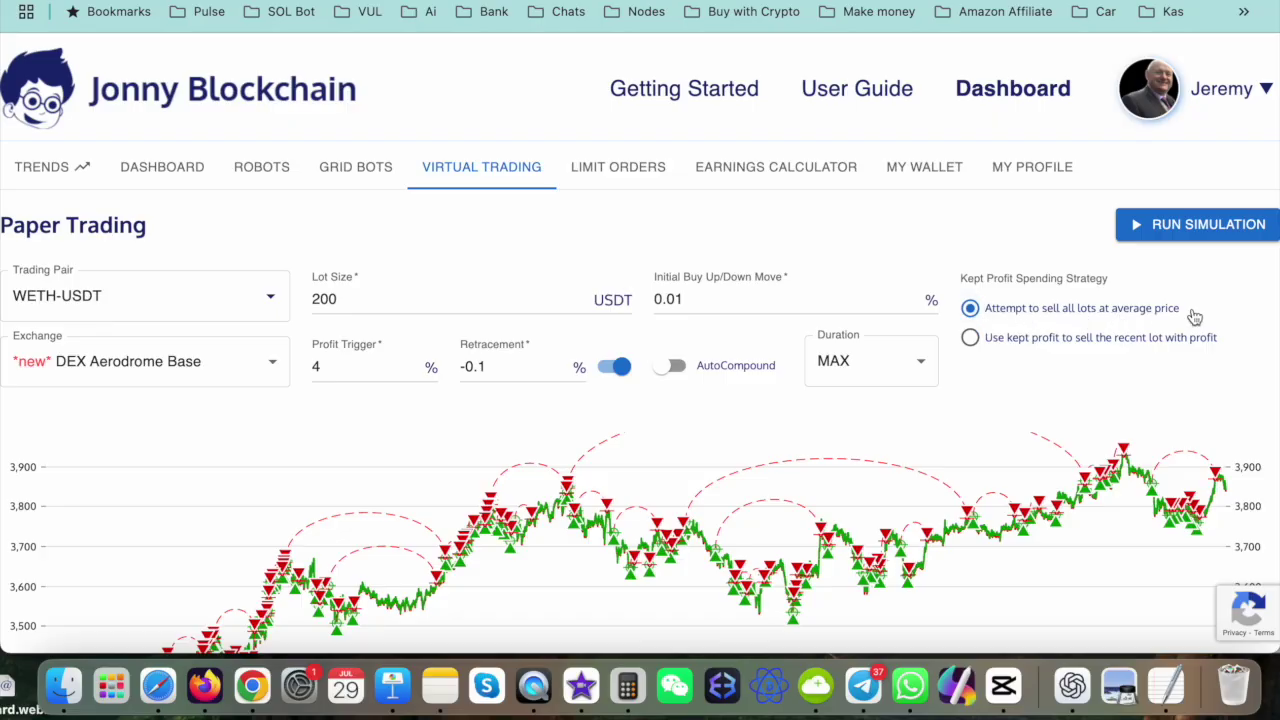
- Scroll through the WETH-USDT Aerodrome Base run's Trading Events to review its frequent trades
scroll(1193, 317, "down", 1)
scroll(1195, 322, "down", 5)
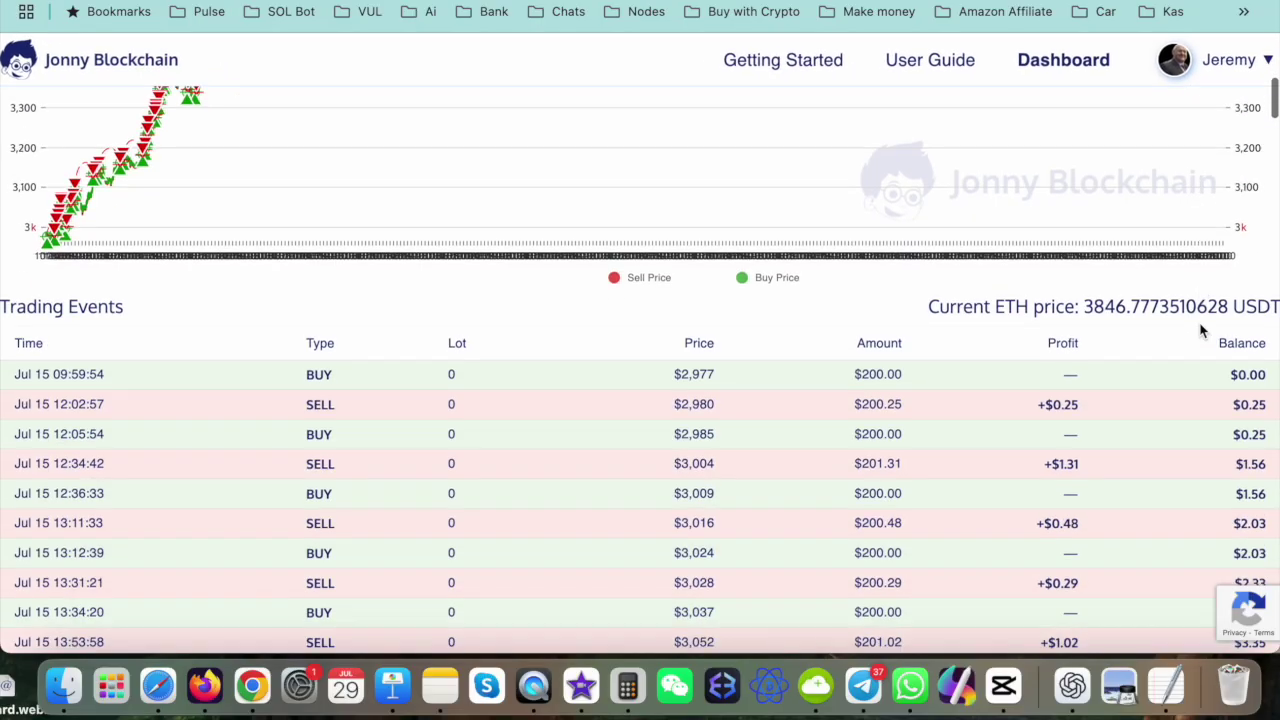
scroll(1201, 331, "down", 8)
scroll(1201, 331, "down", 10)
scroll(1201, 331, "down", 10)
scroll(1201, 331, "down", 10)
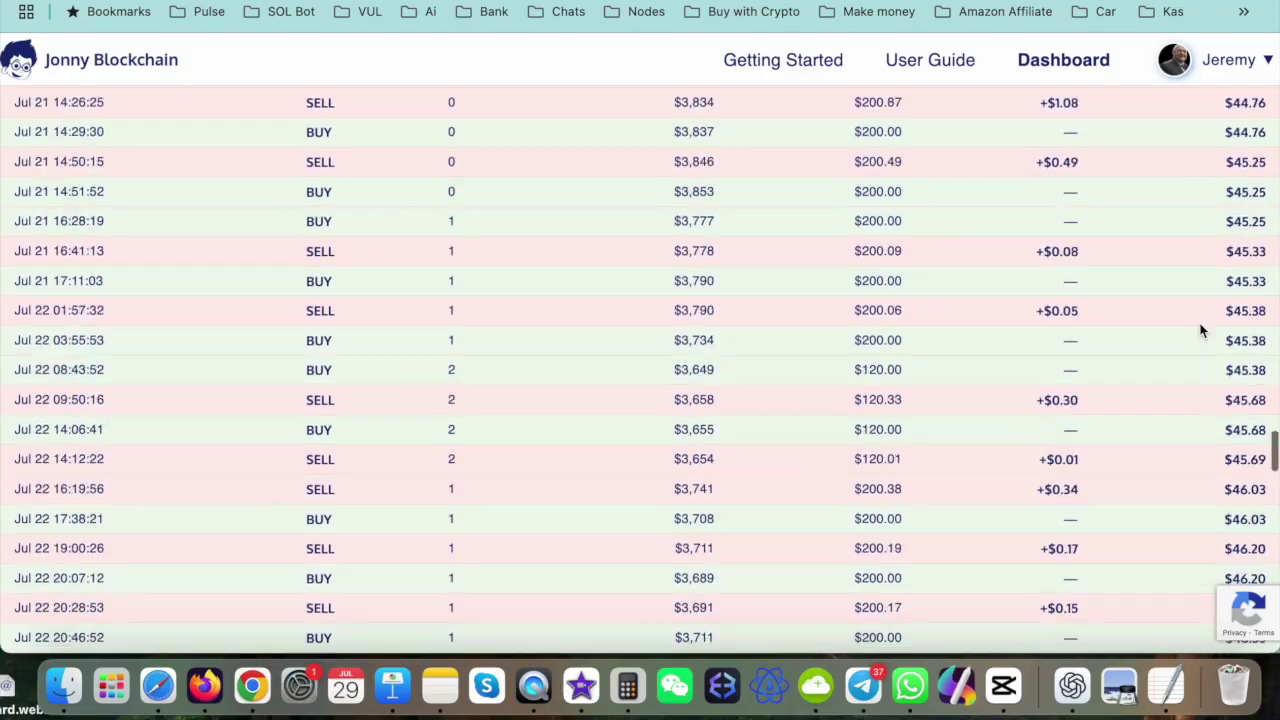
scroll(1201, 331, "down", 10)
scroll(1201, 331, "down", 10)
scroll(1201, 331, "down", 10)
scroll(1201, 331, "down", 10)
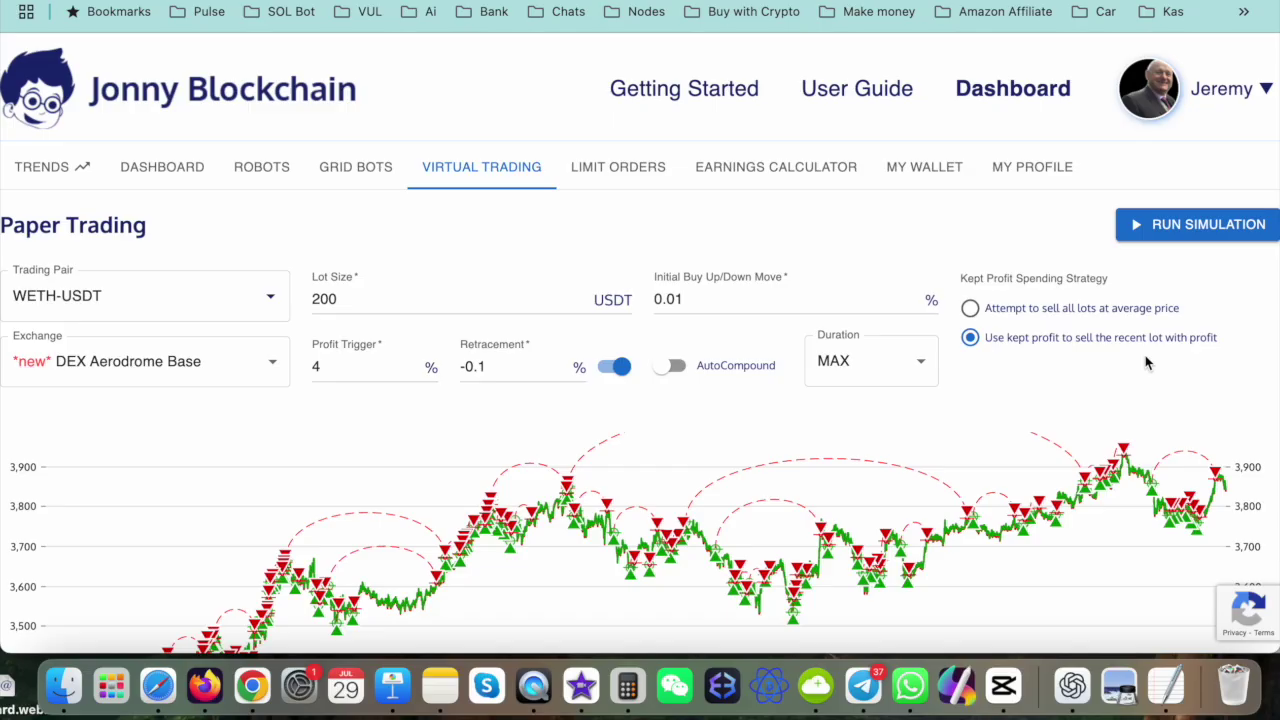
- Scroll to the bottom of the kept-profit Aerodrome WETH run to see Total Profit +$90.78
scroll(1147, 362, "down", 5)
scroll(1147, 362, "down", 10)
scroll(1147, 362, "down", 15)
scroll(1147, 362, "down", 10)
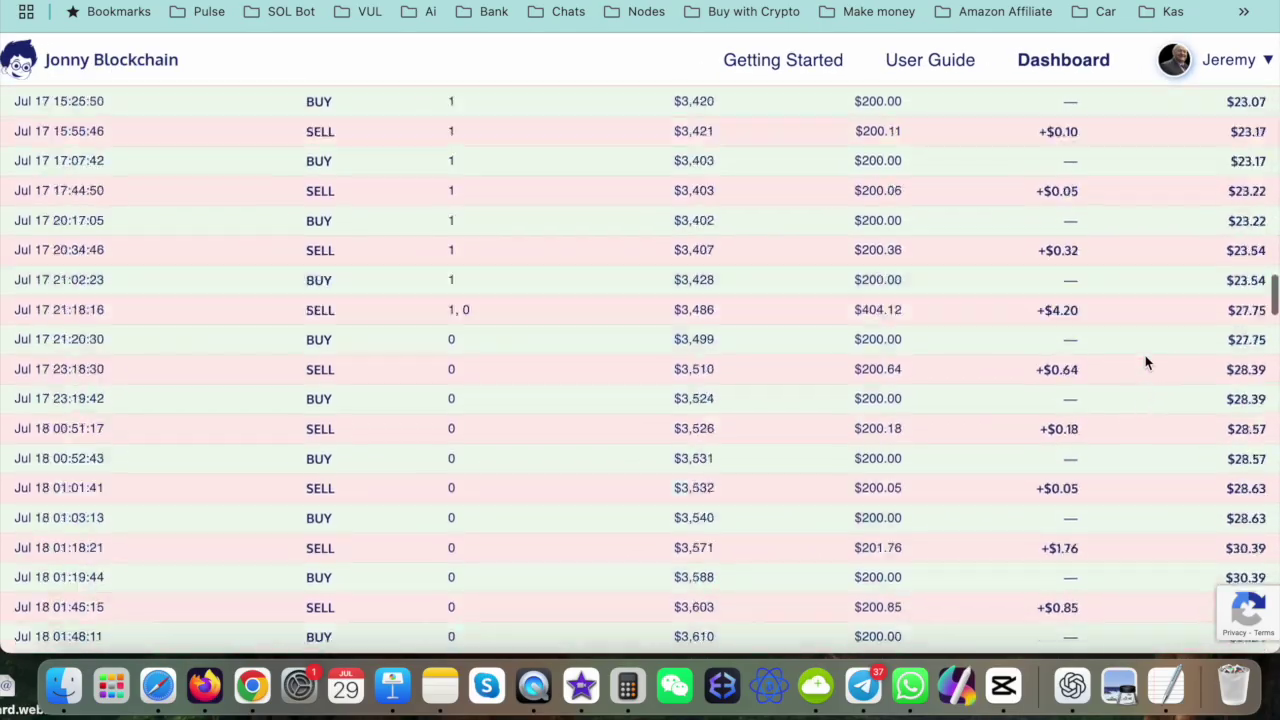
scroll(1147, 362, "down", 10)
scroll(1147, 362, "down", 10)
scroll(1147, 362, "down", 10)
scroll(1147, 362, "down", 5)
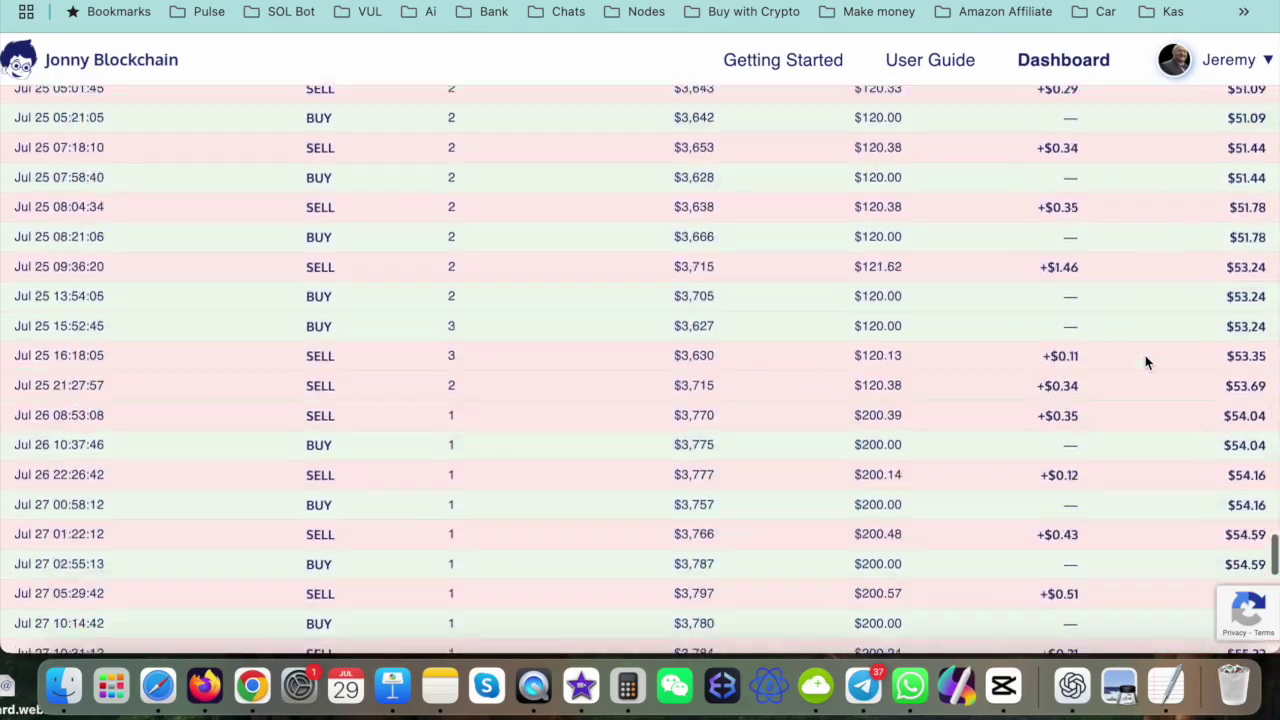
scroll(1147, 362, "down", 10)
scroll(1147, 362, "down", 2)
scroll(1145, 355, "down", 2)
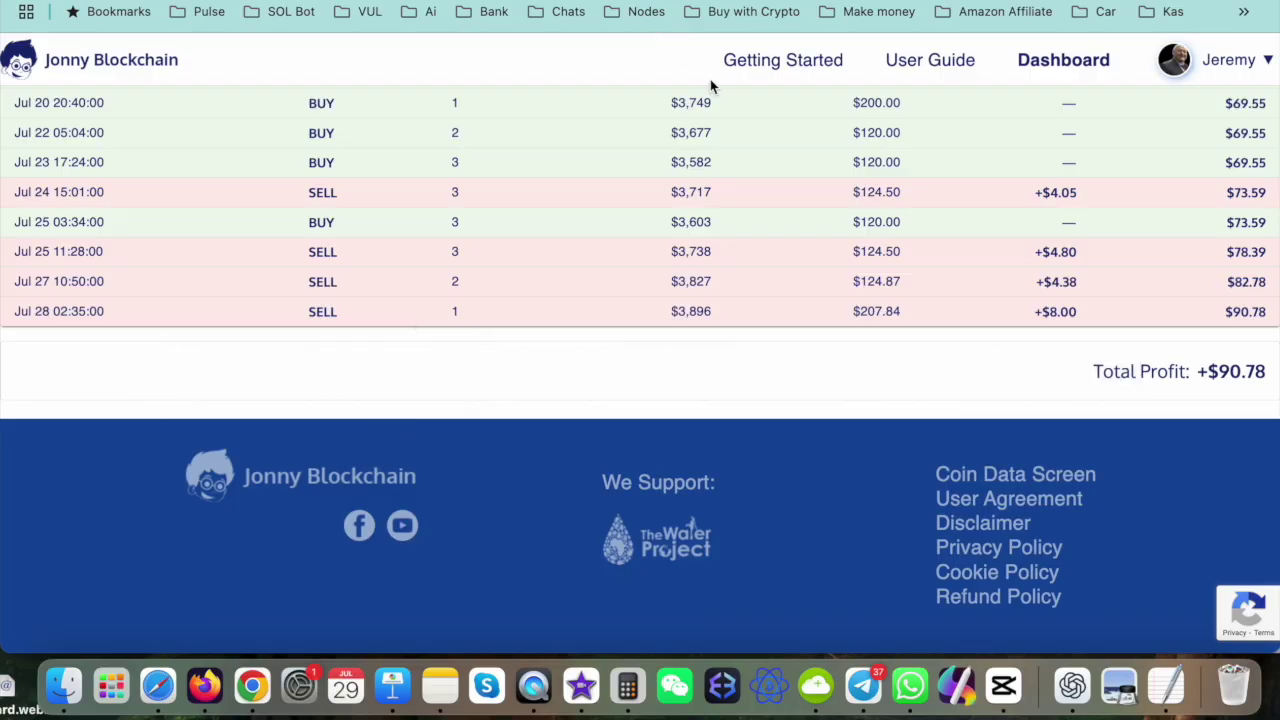
- Scroll up from the average-price run's +$61.56 Total Profit to its settings and chart
scroll(702, 120, "up", 5)
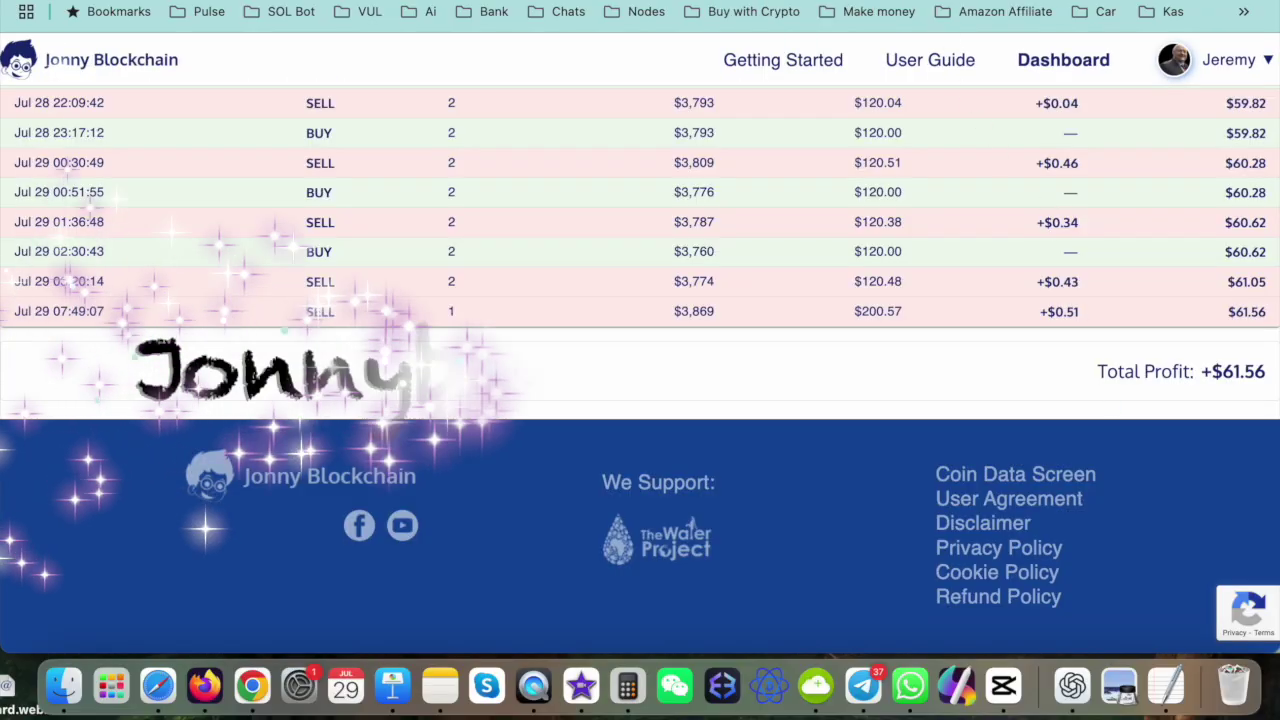
scroll(950, 65, "up", 2)
scroll(1040, 365, "up", 5)
scroll(1040, 365, "up", 10)
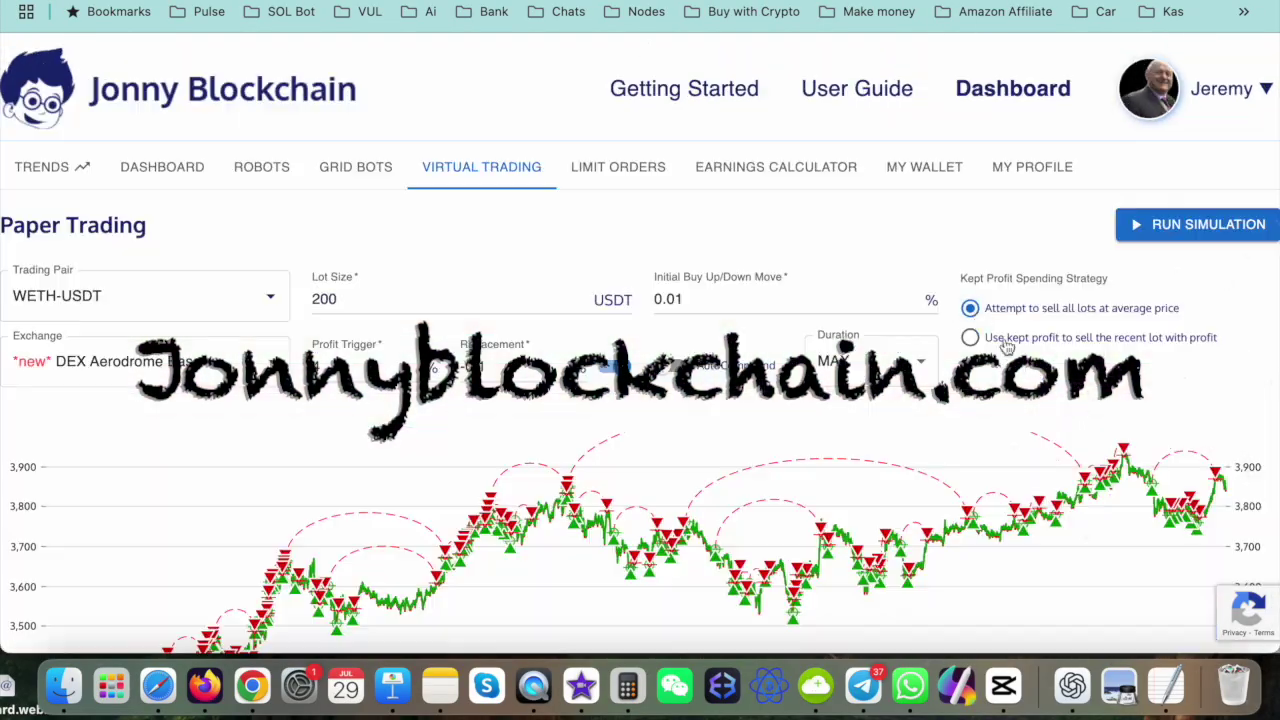